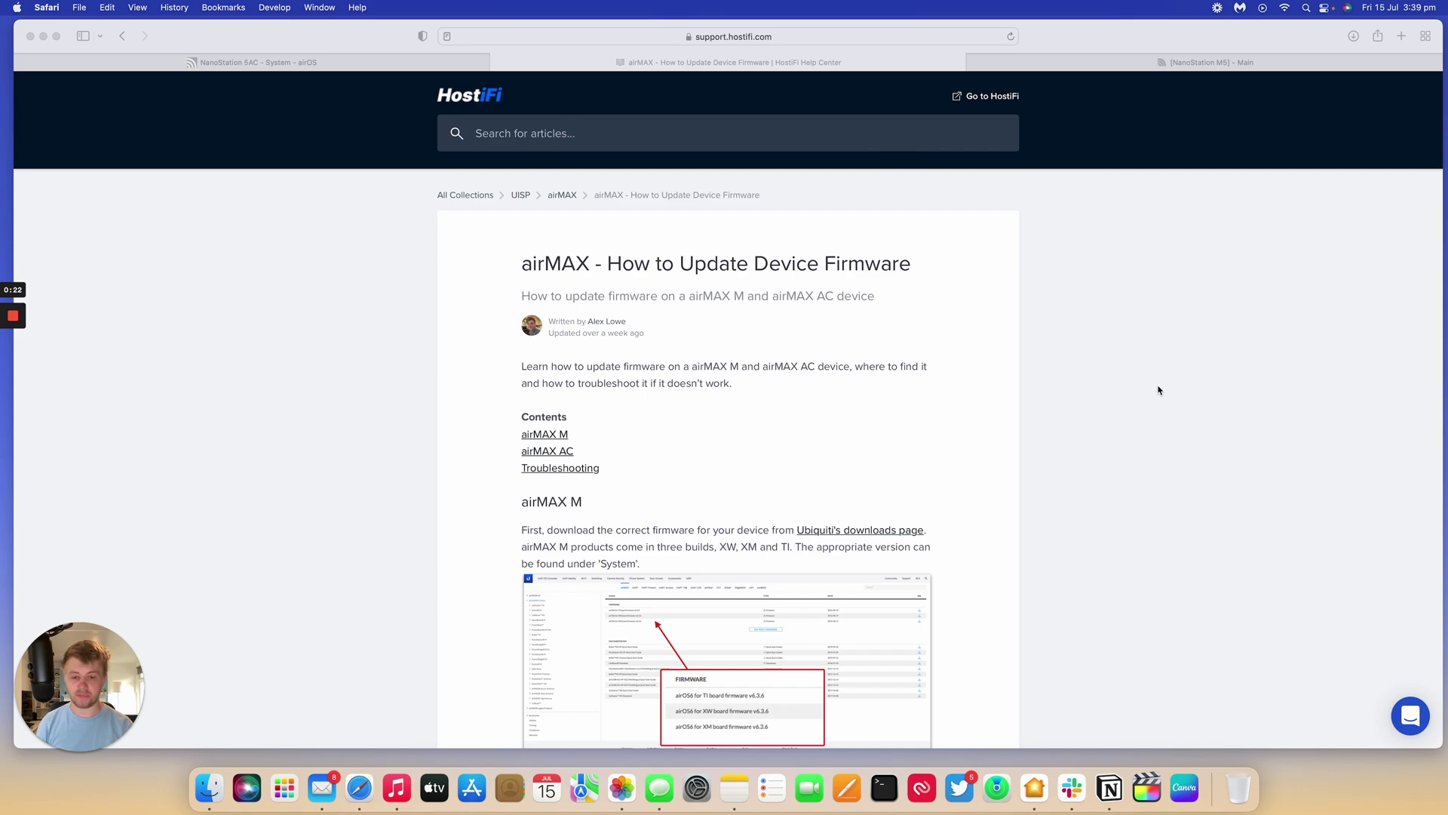
- Scroll the HostiFi firmware article to Troubleshooting, then back to the Choose File and upload steps
left_click(1159, 390)
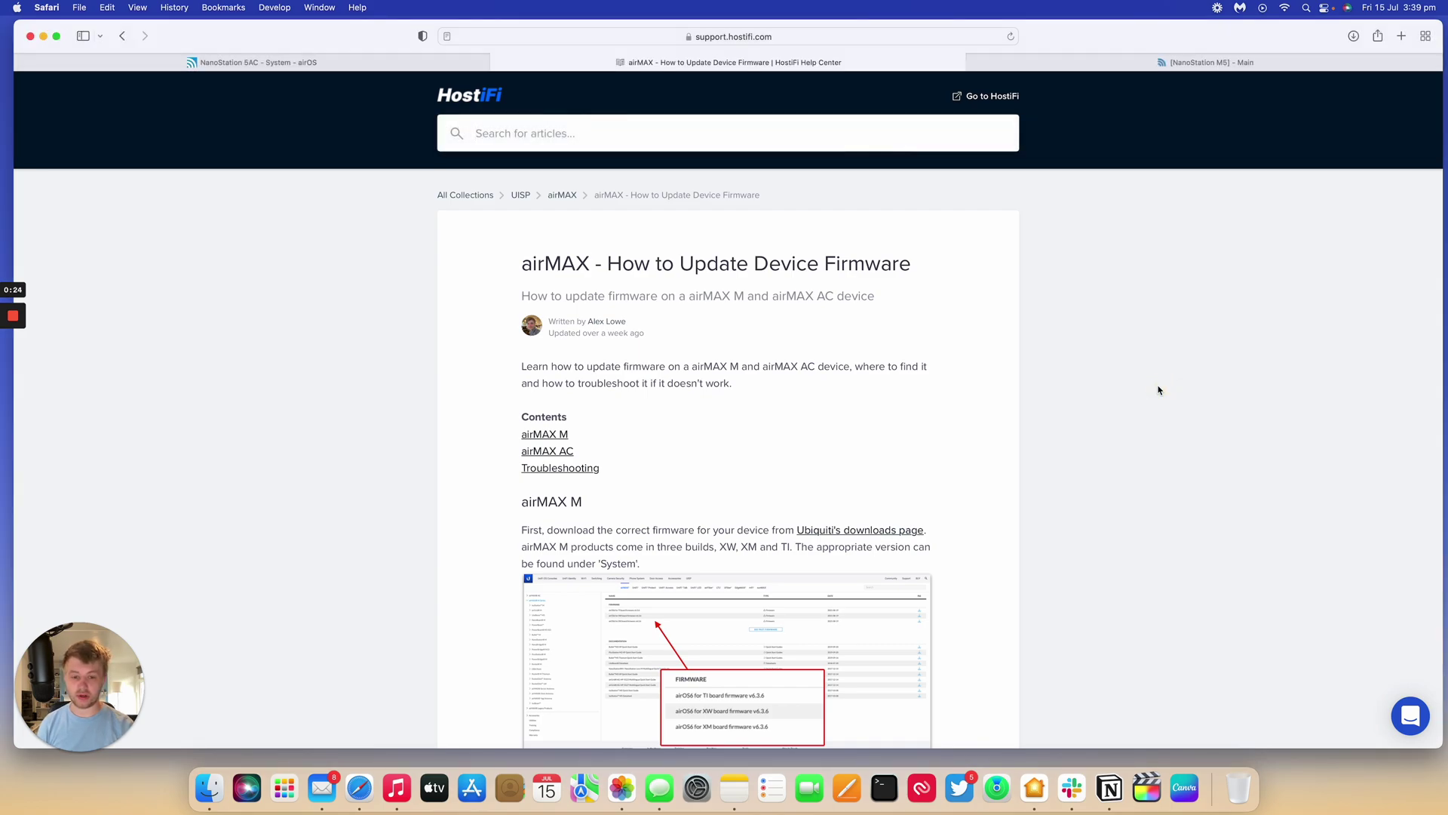
scroll(901, 327, "down", 3)
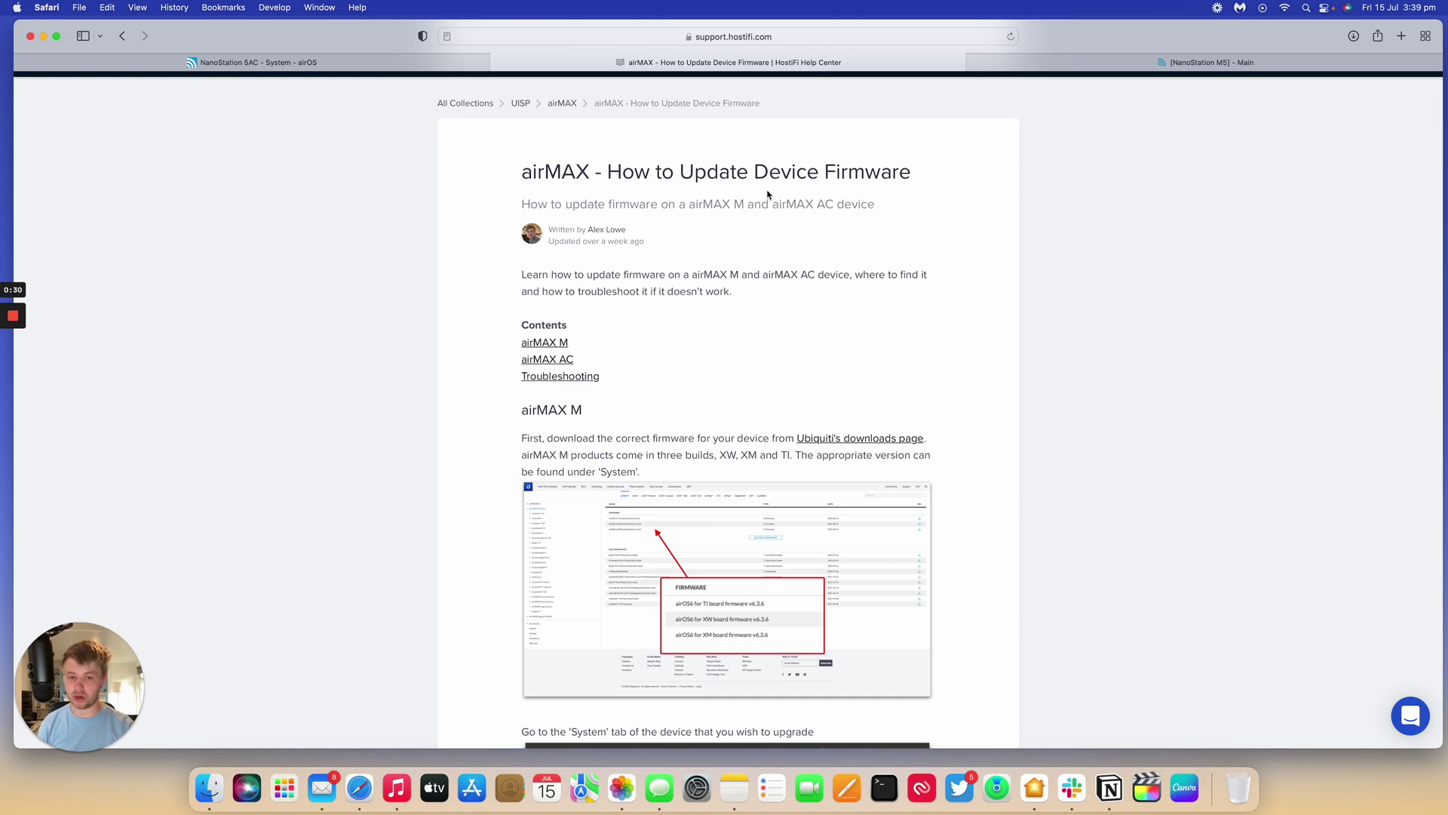
scroll(767, 195, "down", 20)
scroll(767, 195, "down", 20)
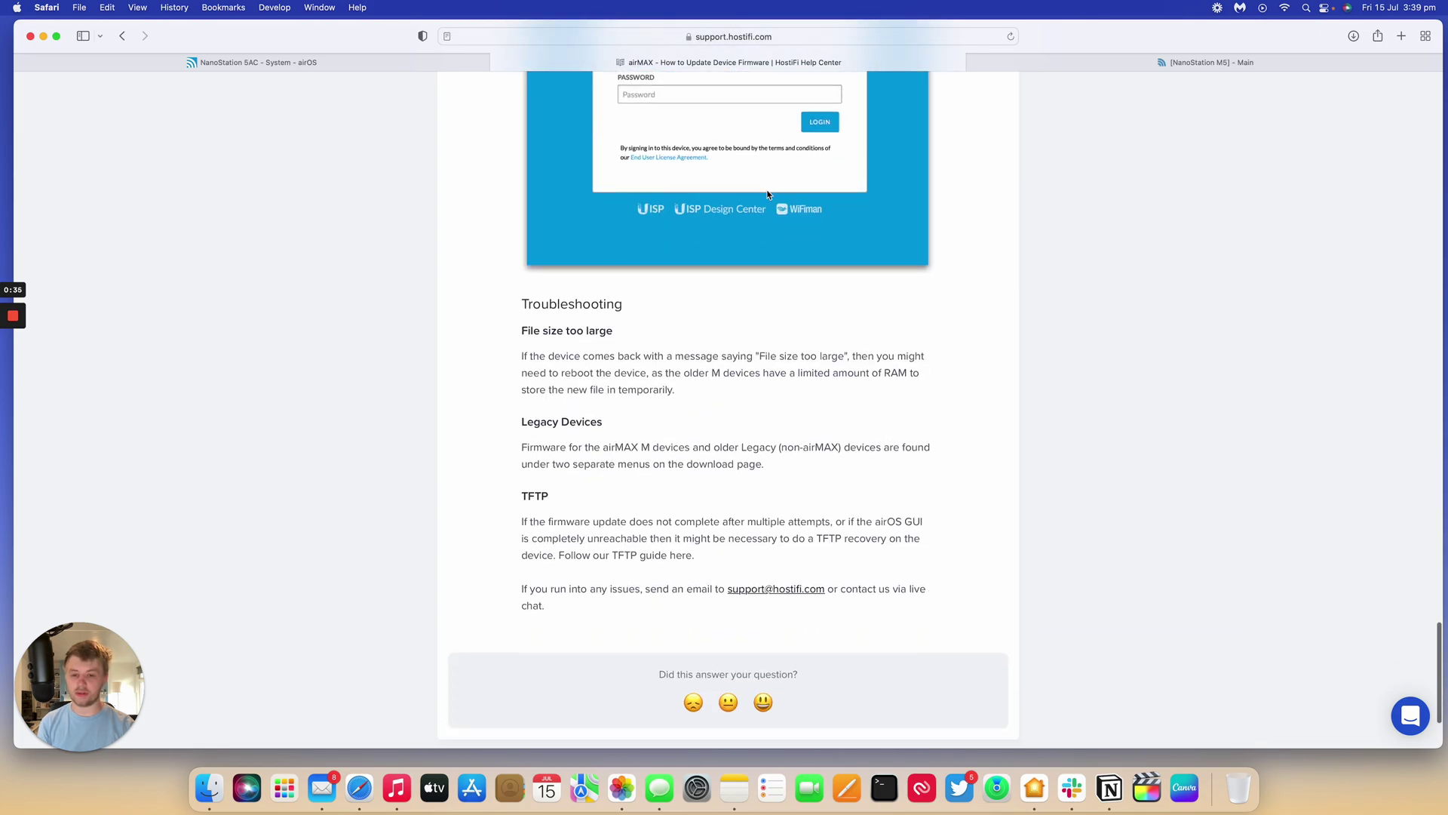
scroll(767, 194, "up", 5)
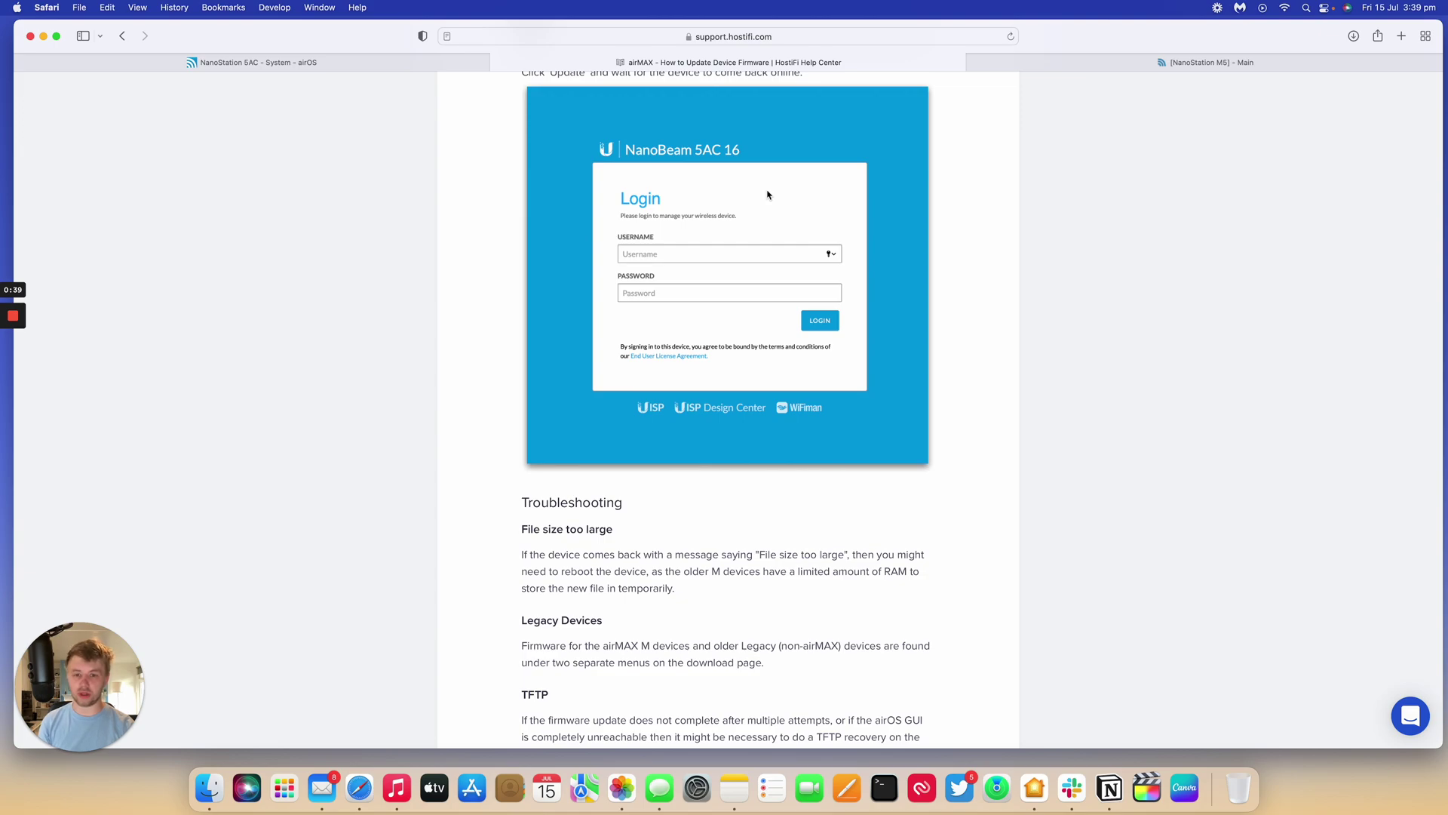
scroll(767, 195, "up", 15)
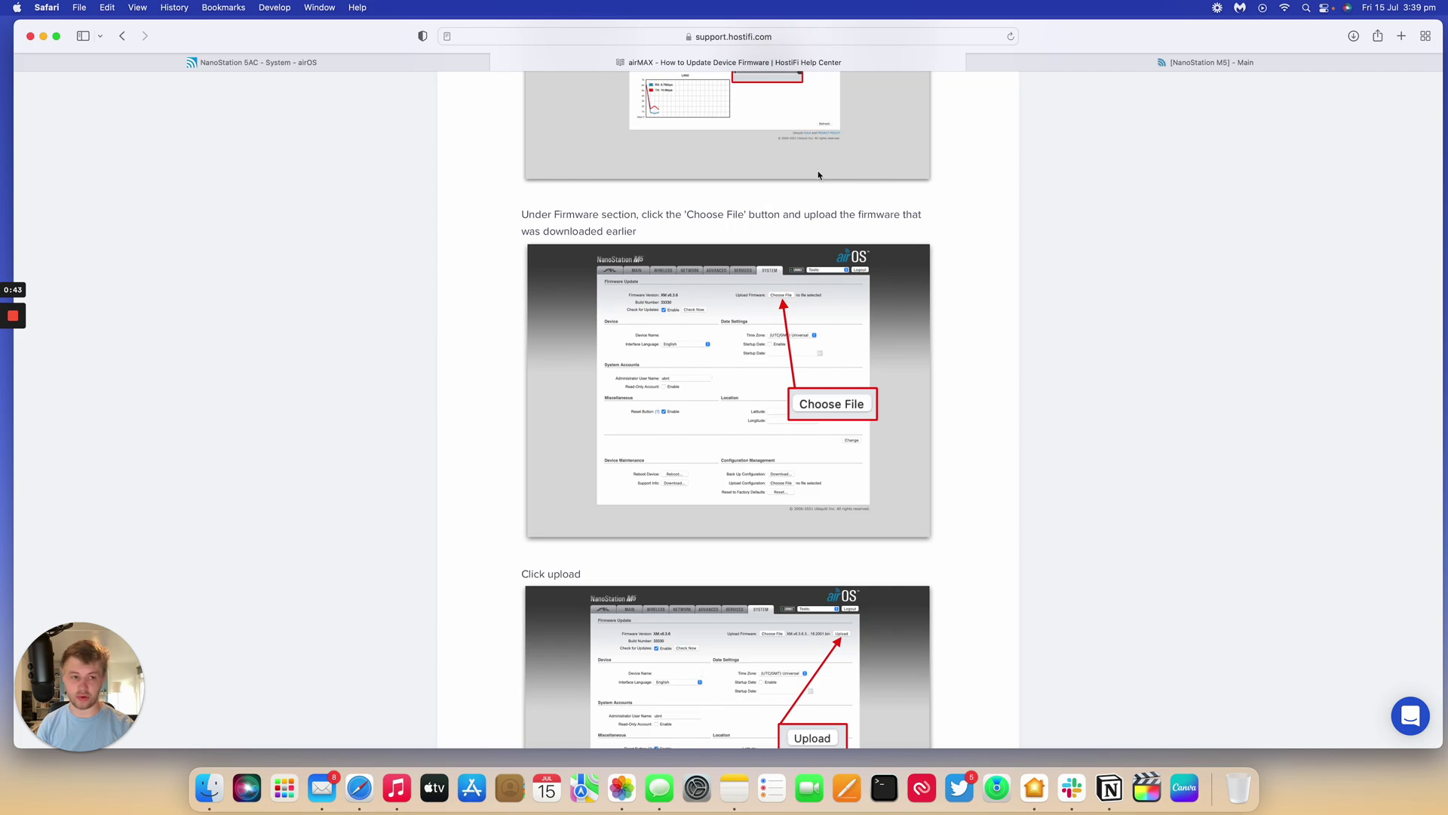
left_click(1053, 63)
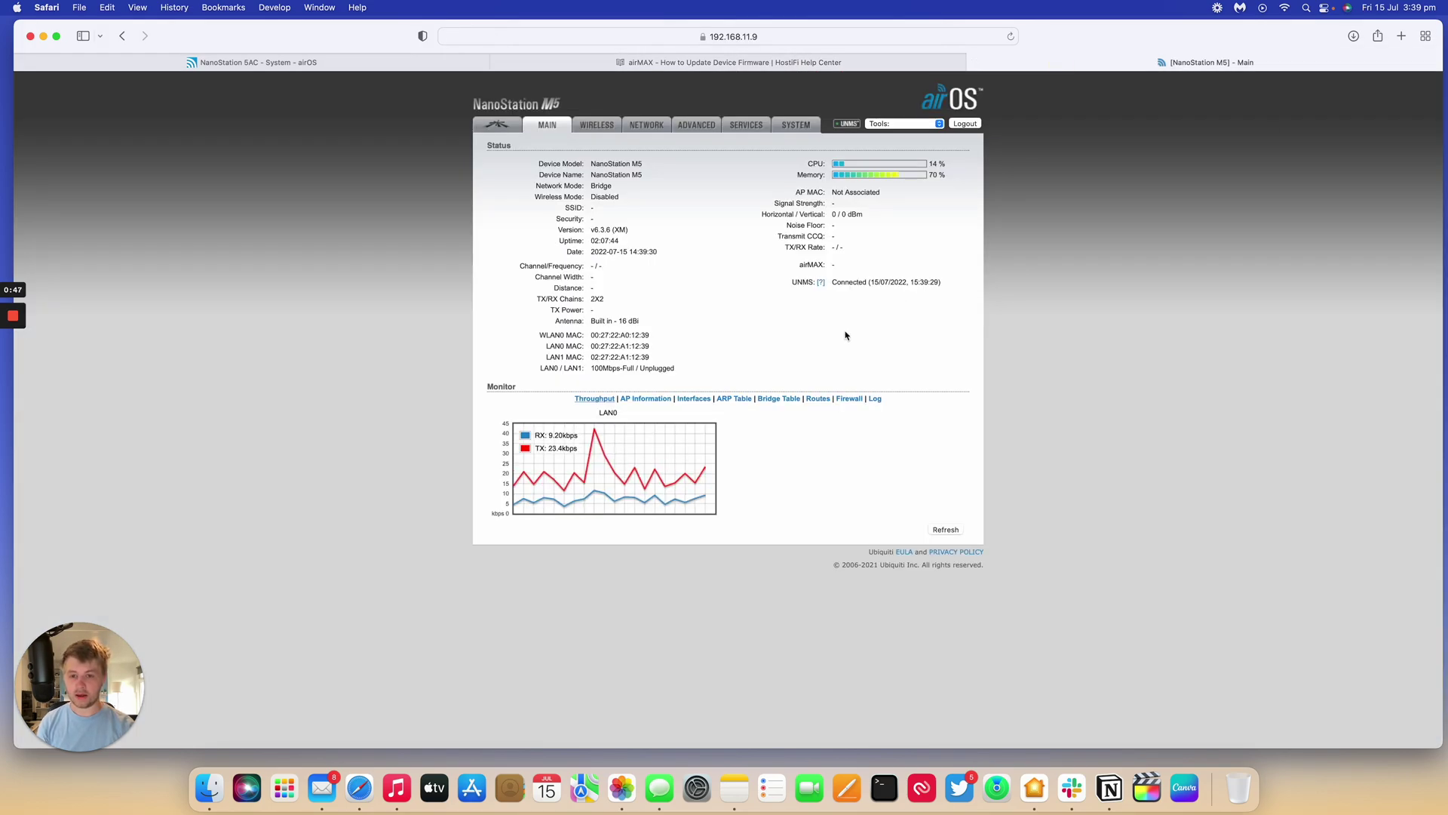
- Check the NanoStation M5's XM v6.3.6 firmware on its System page, cancelling the file chooser
left_click(605, 228)
left_click(648, 236)
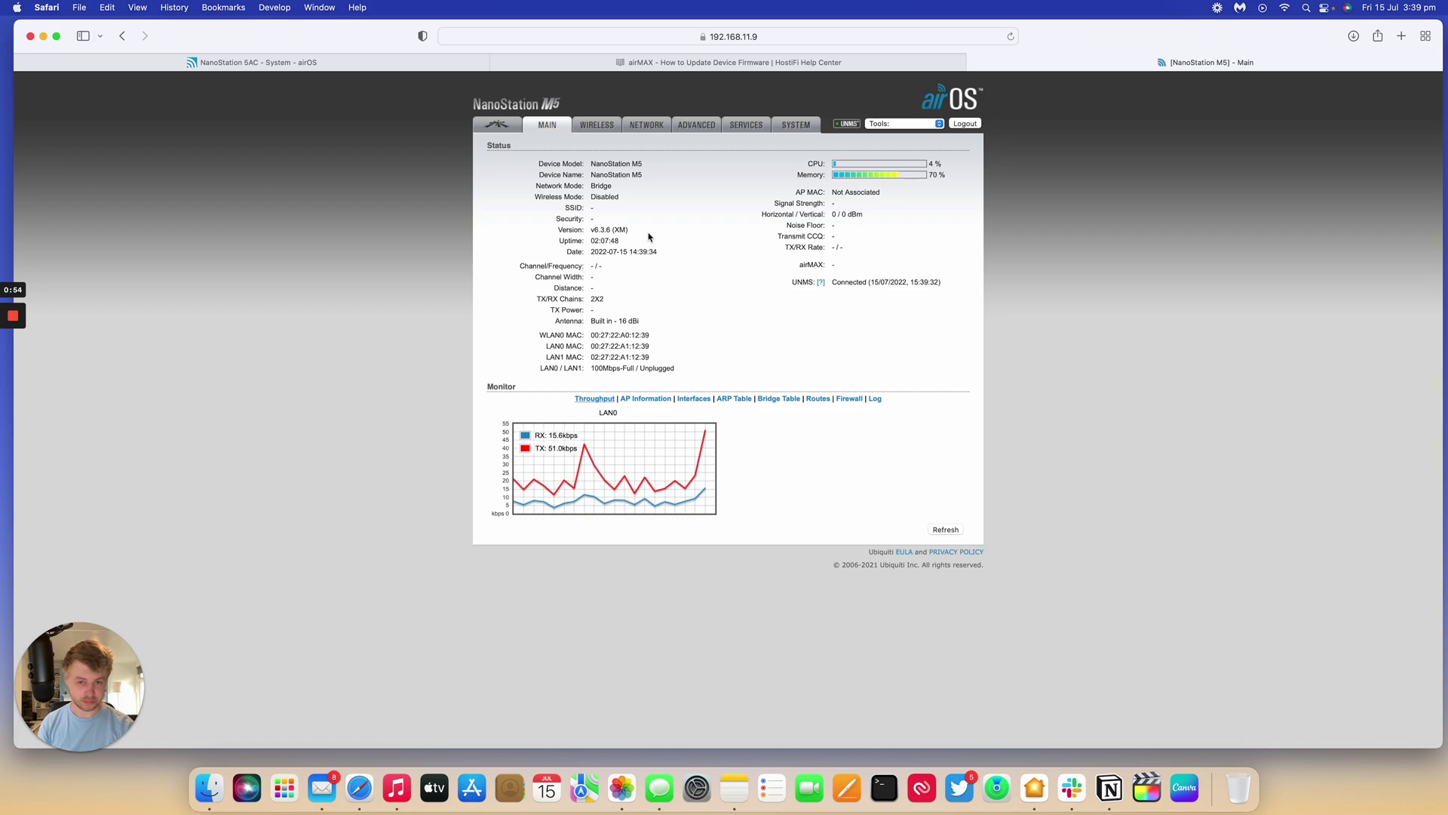
left_click(800, 133)
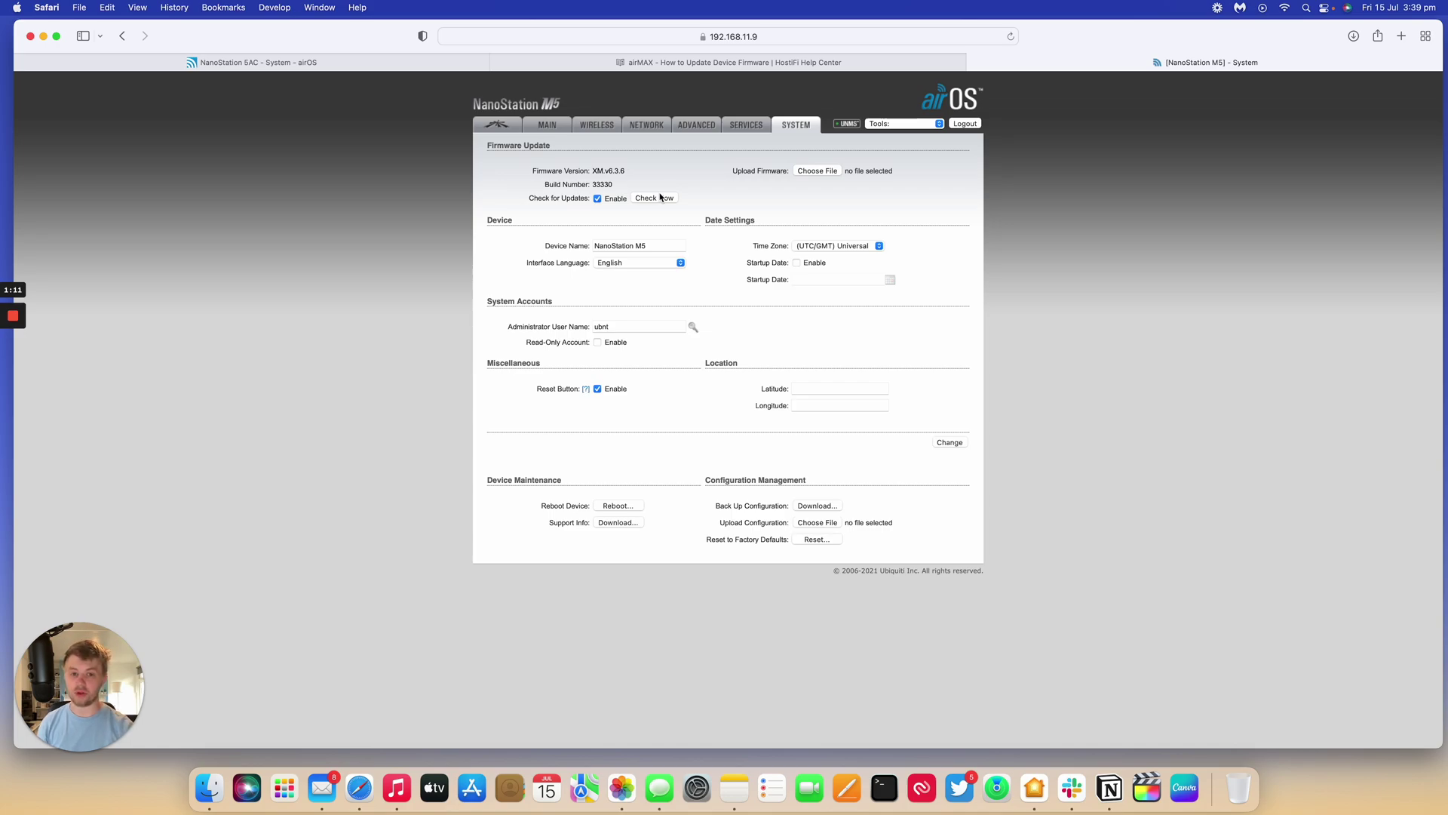
left_click(807, 172)
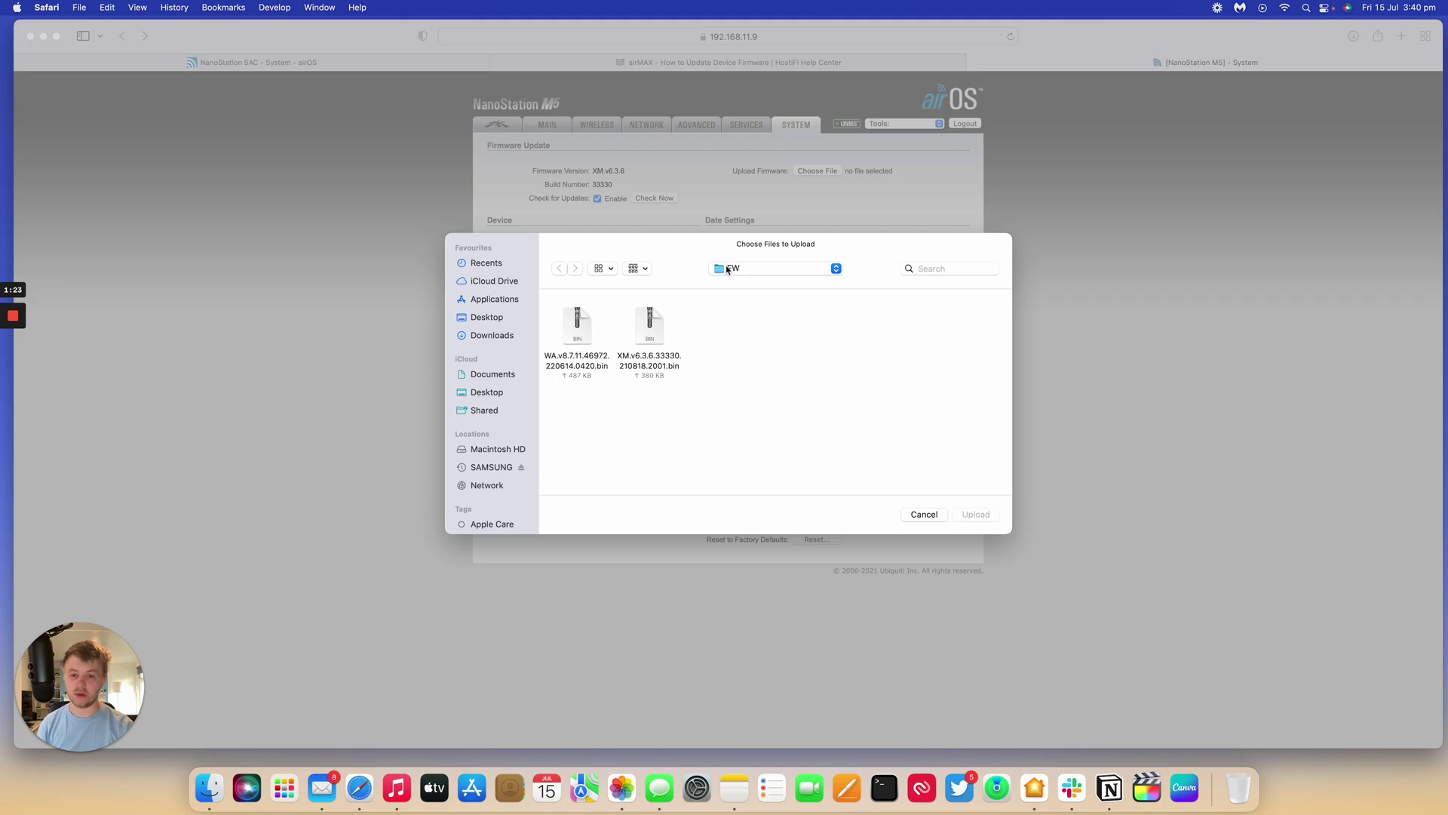
left_click(921, 514)
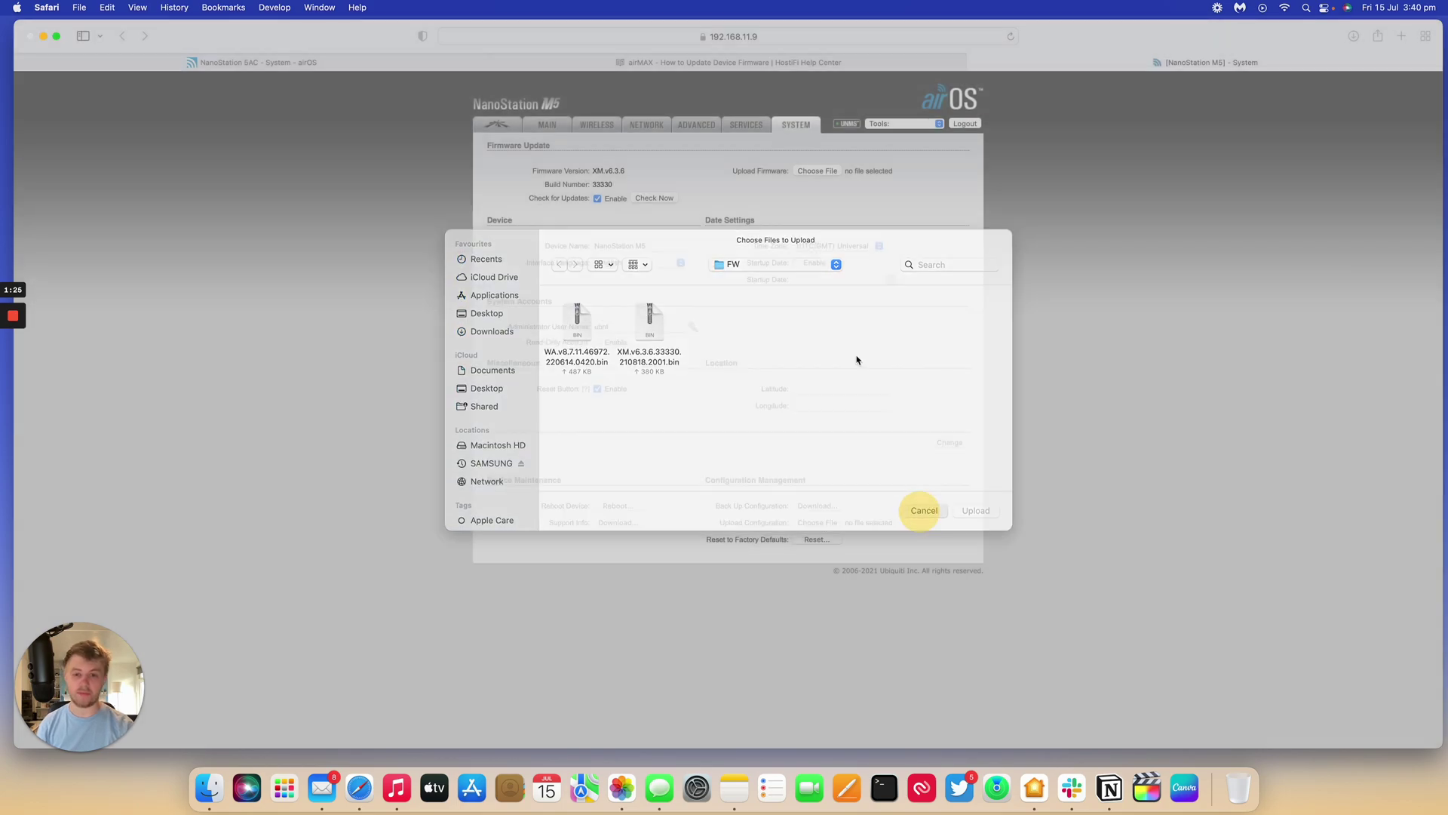
left_click(758, 64)
- Open the article's 'Ubiquiti's downloads page' link in a new tab and view it
scroll(835, 274, "up", 10)
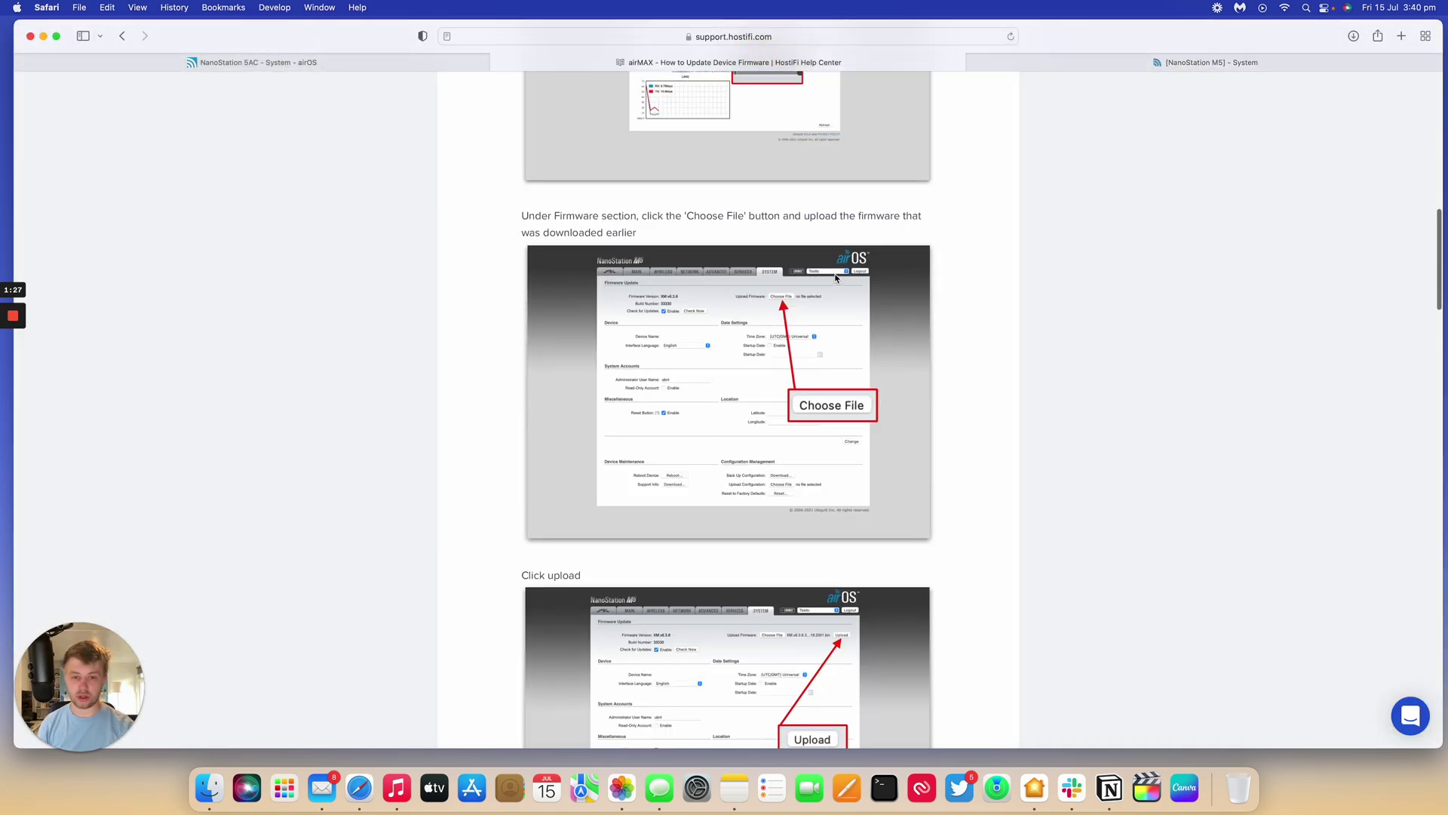
scroll(835, 274, "up", 3)
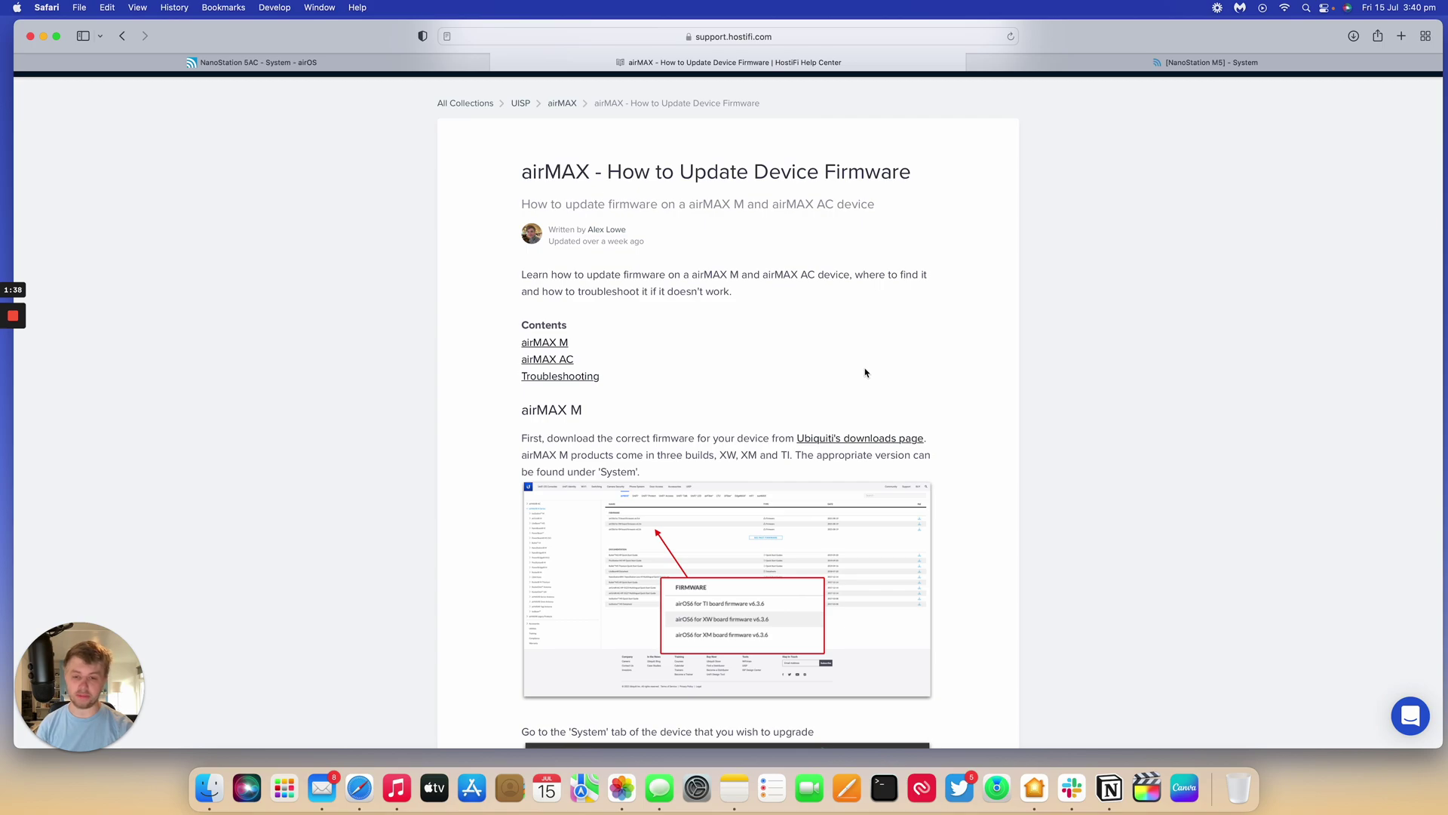
right_click(866, 432)
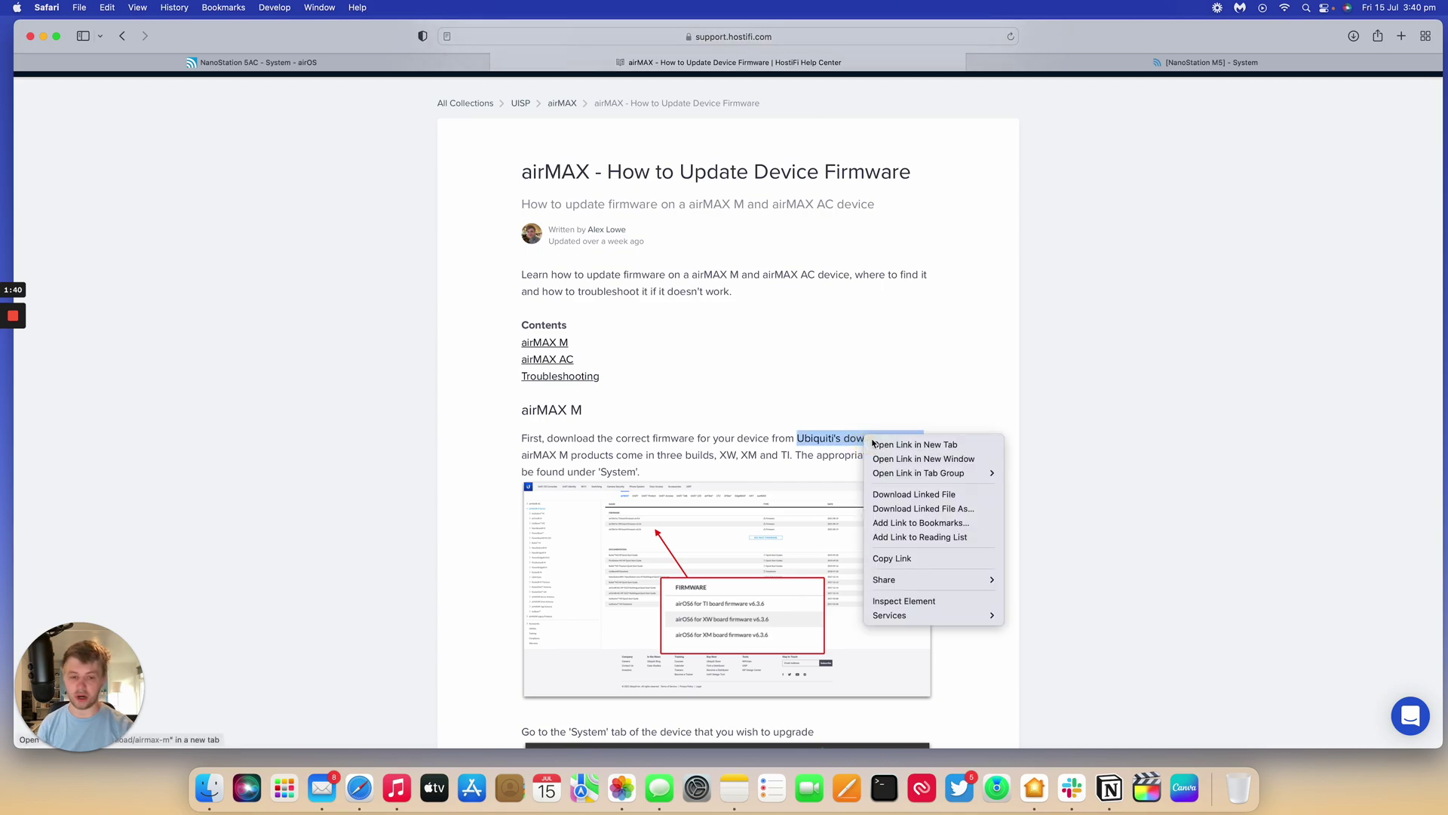
left_click(898, 440)
left_click(913, 61)
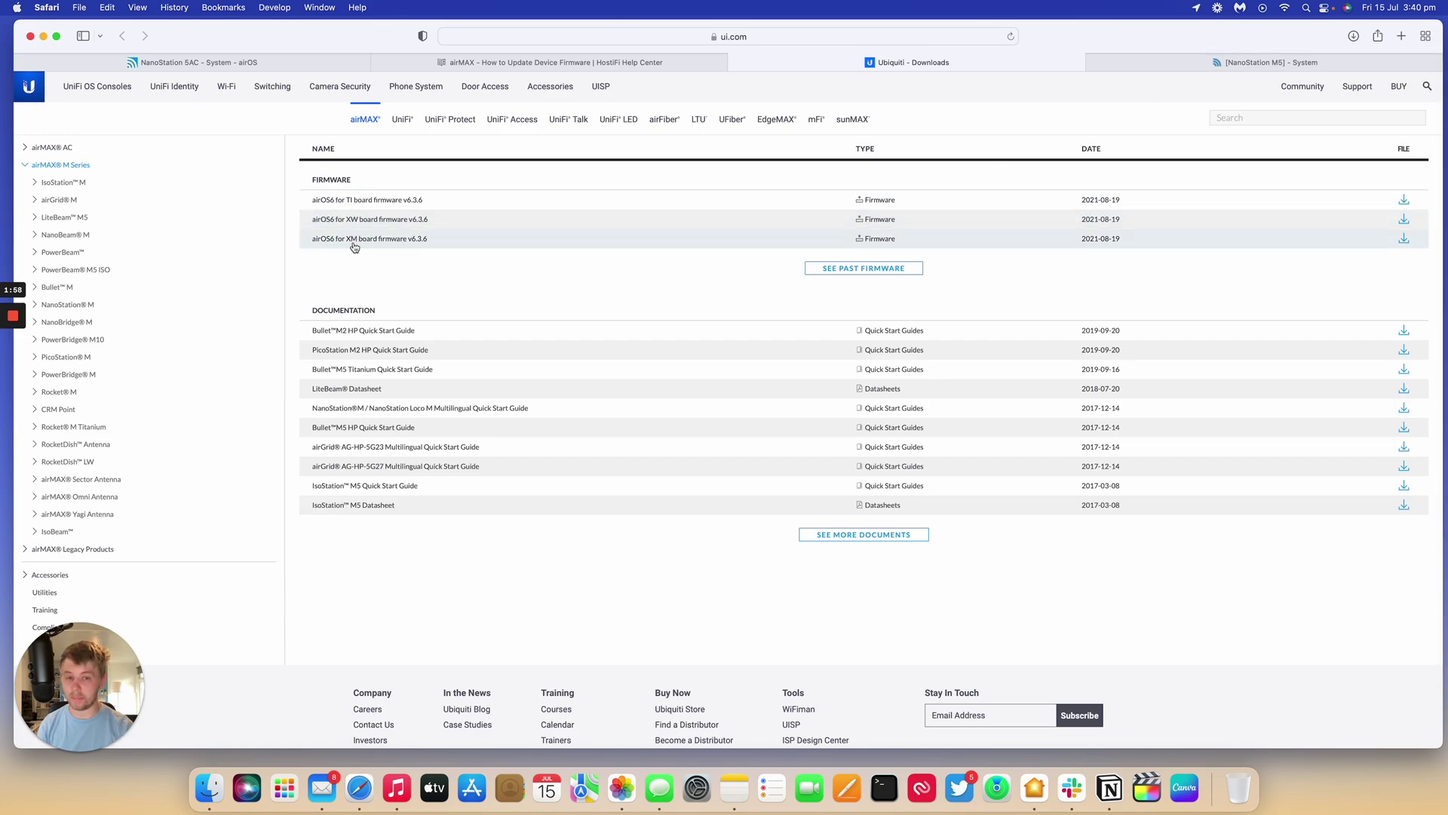
- Upload the XM v6.3.6 .bin from the FW folder and flash it onto the NanoStation M5
left_click(1162, 65)
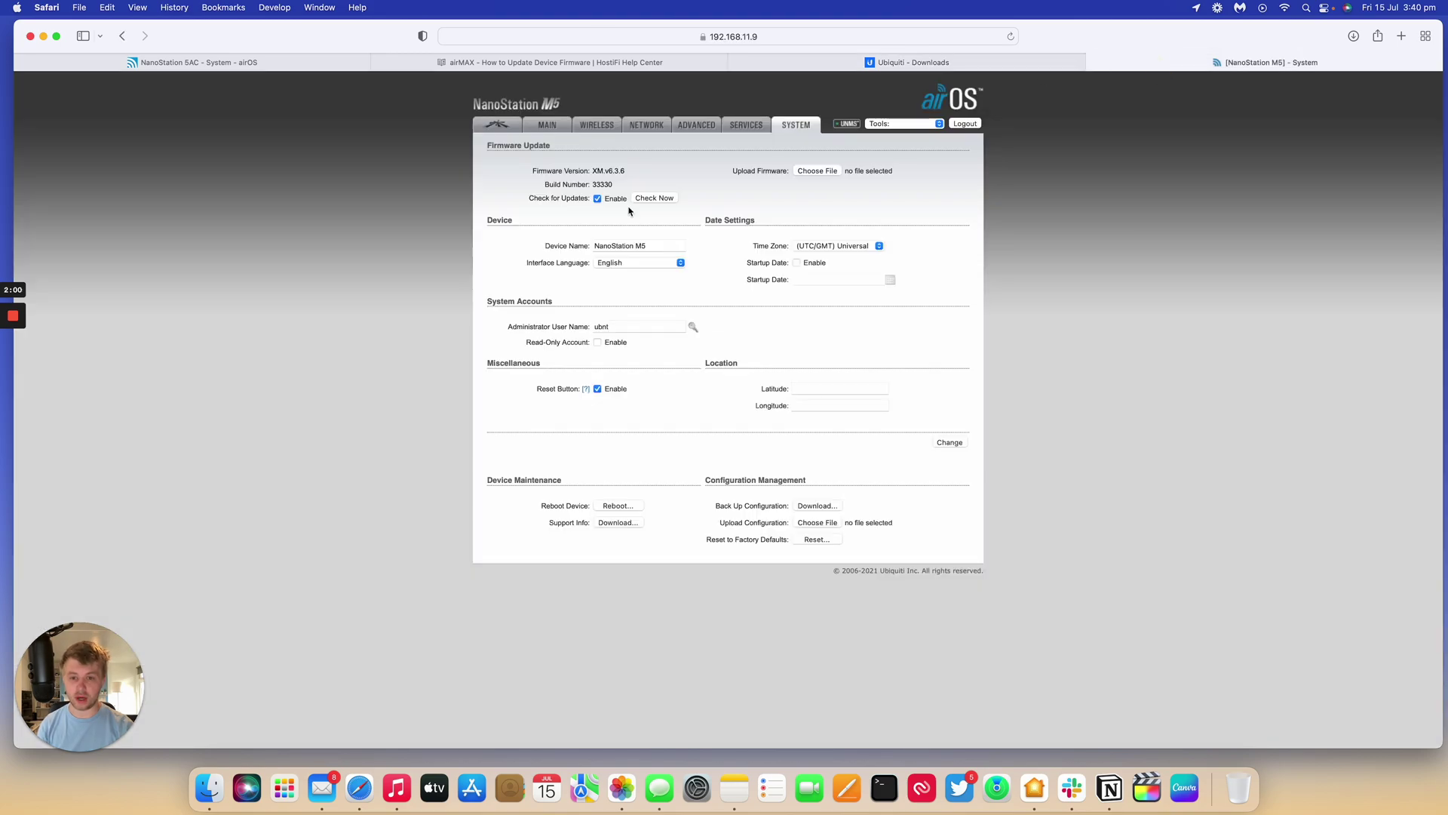
left_click(601, 167)
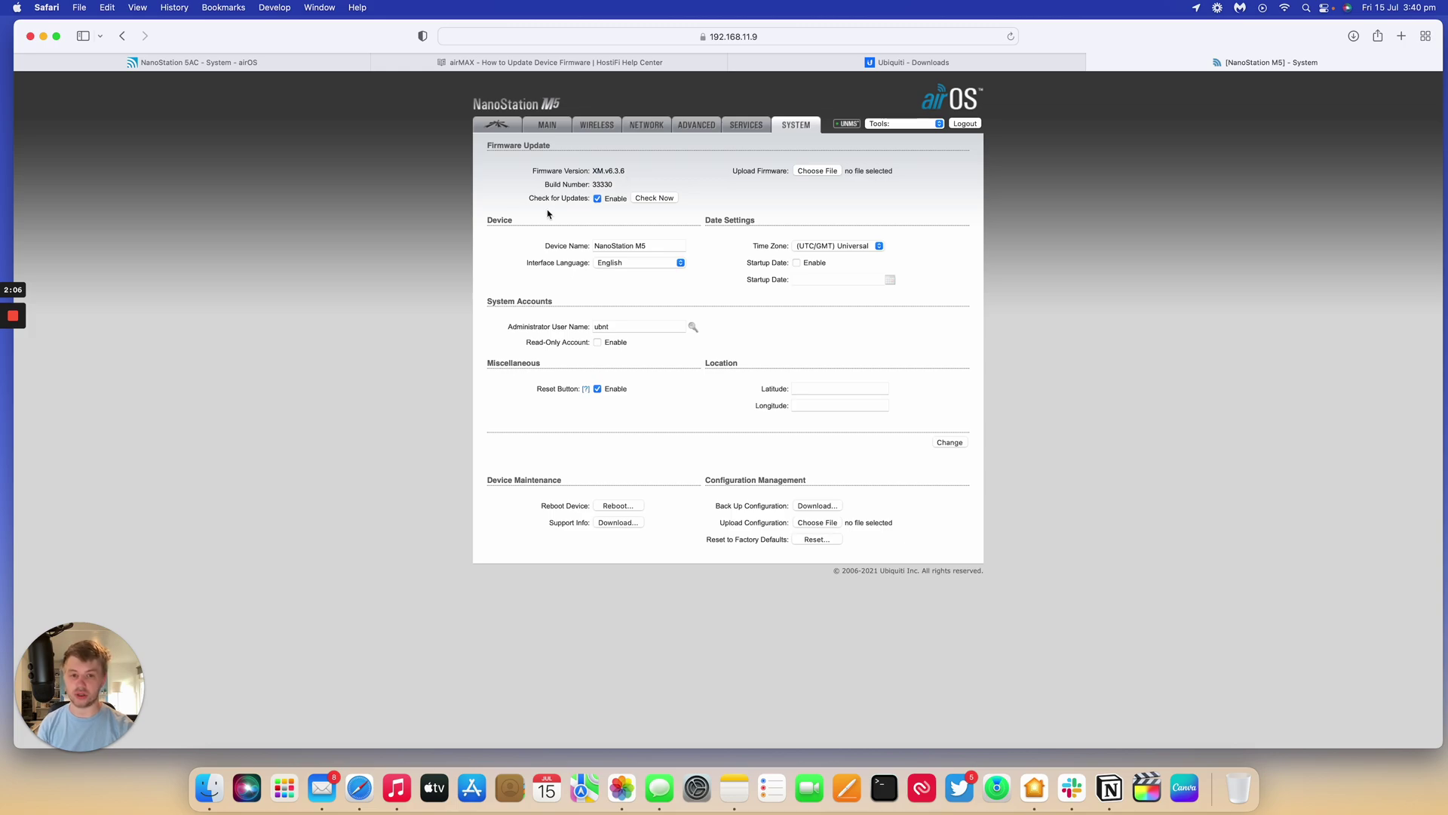
left_click(816, 171)
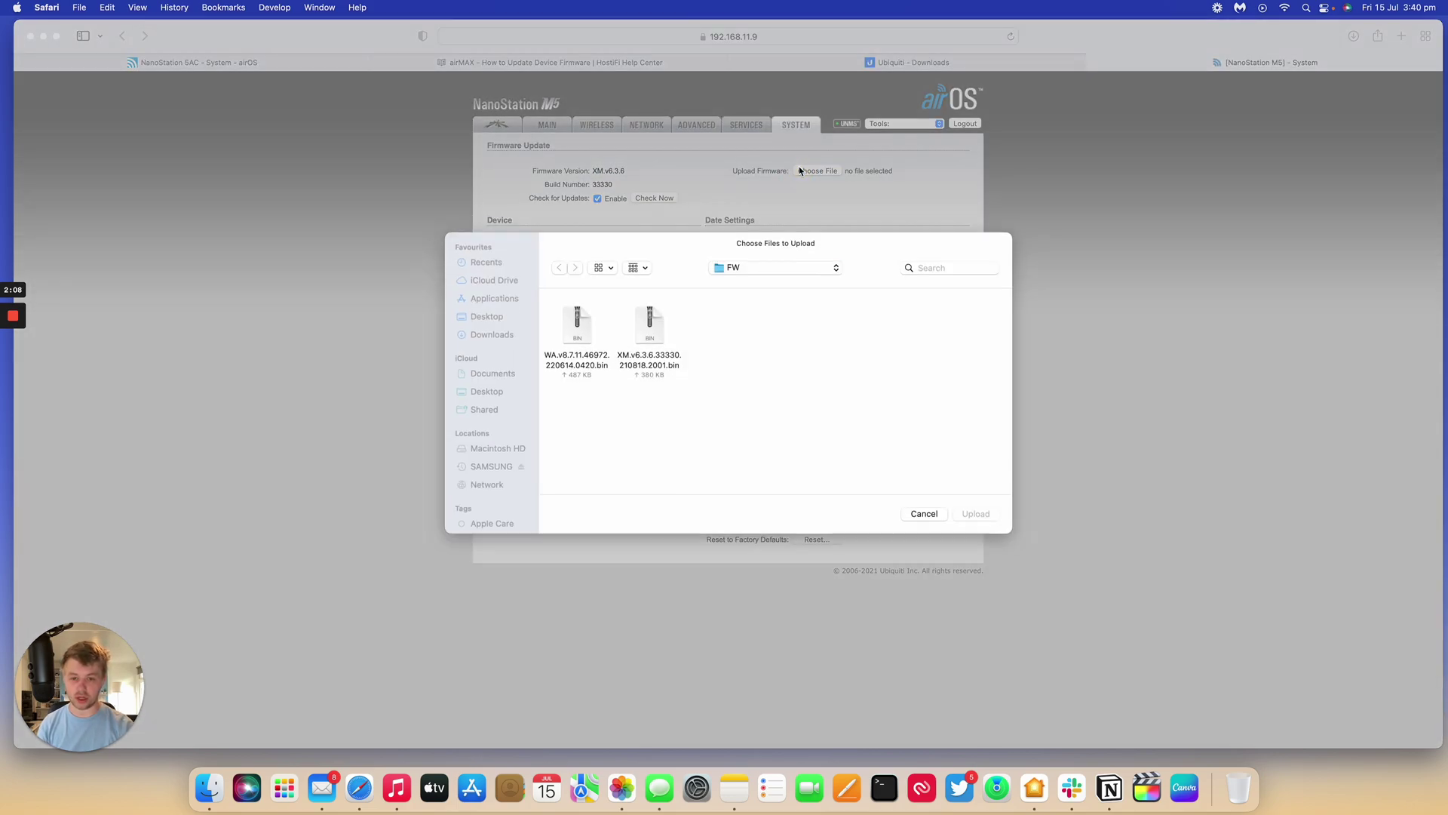
double_click(650, 332)
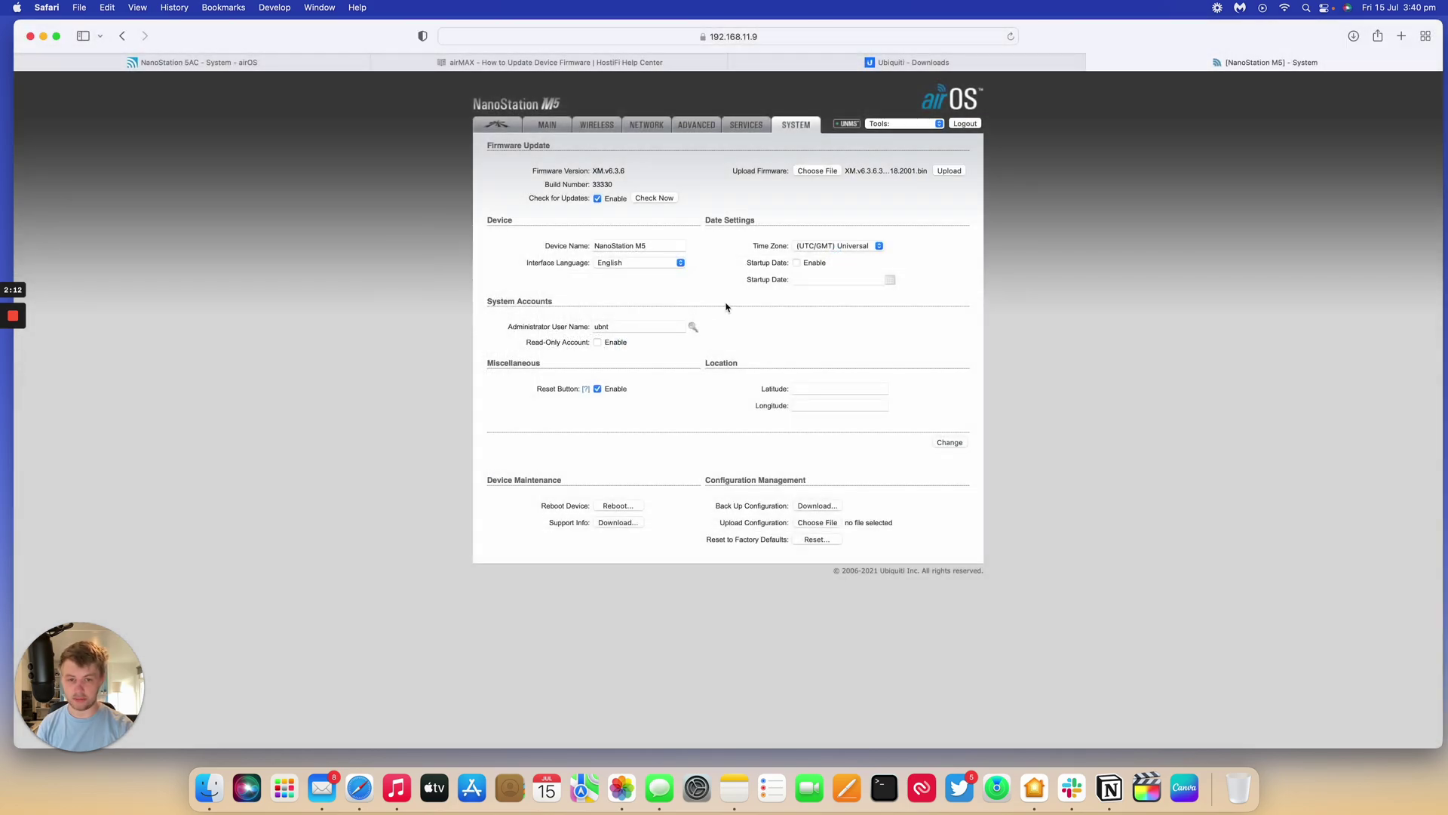
left_click(947, 170)
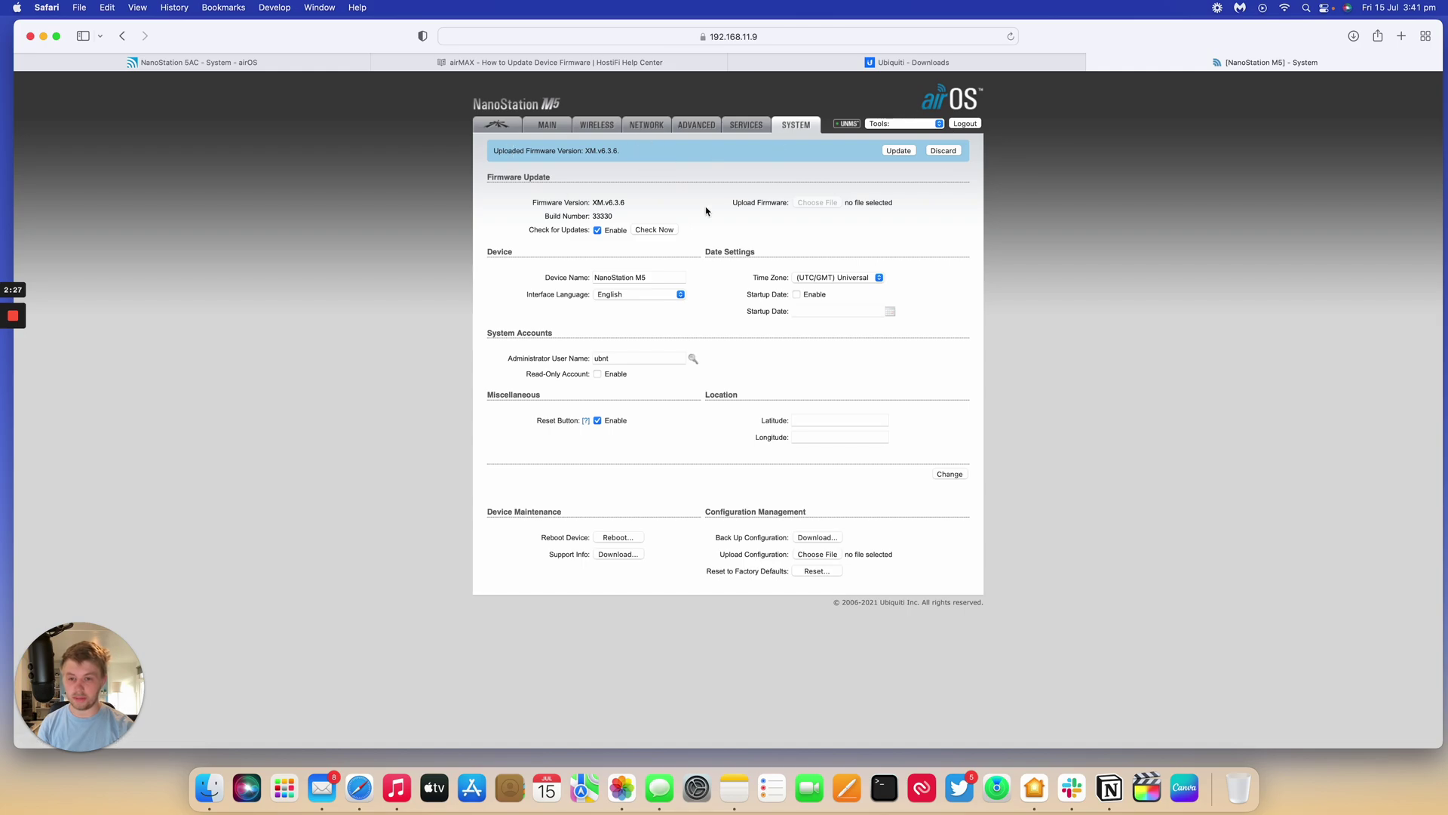
left_click(899, 150)
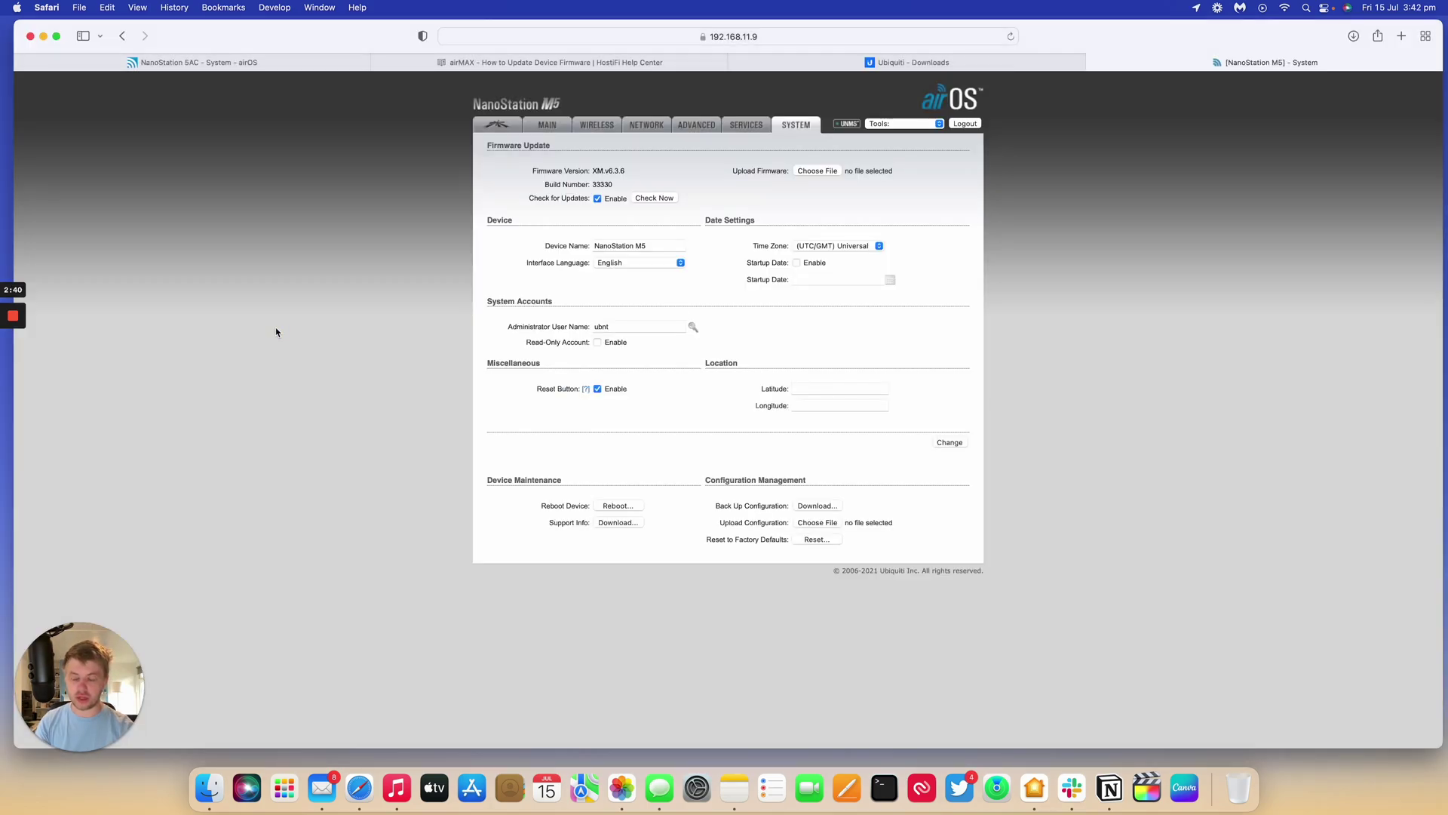
left_click(545, 126)
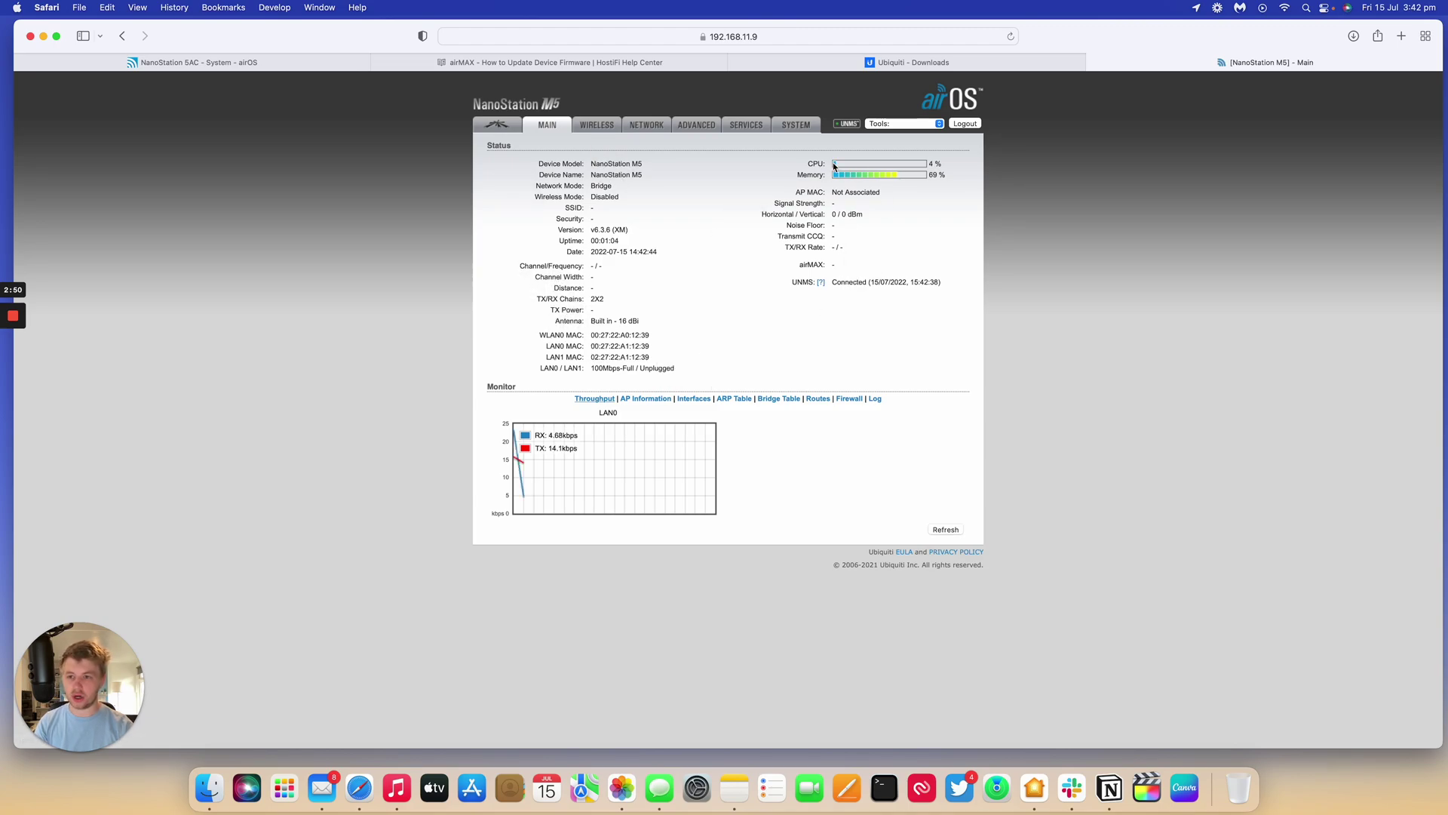
- Confirm the M5 status page reports v6.3.6 (XM), then move on to the NanoStation 5AC
left_click(279, 69)
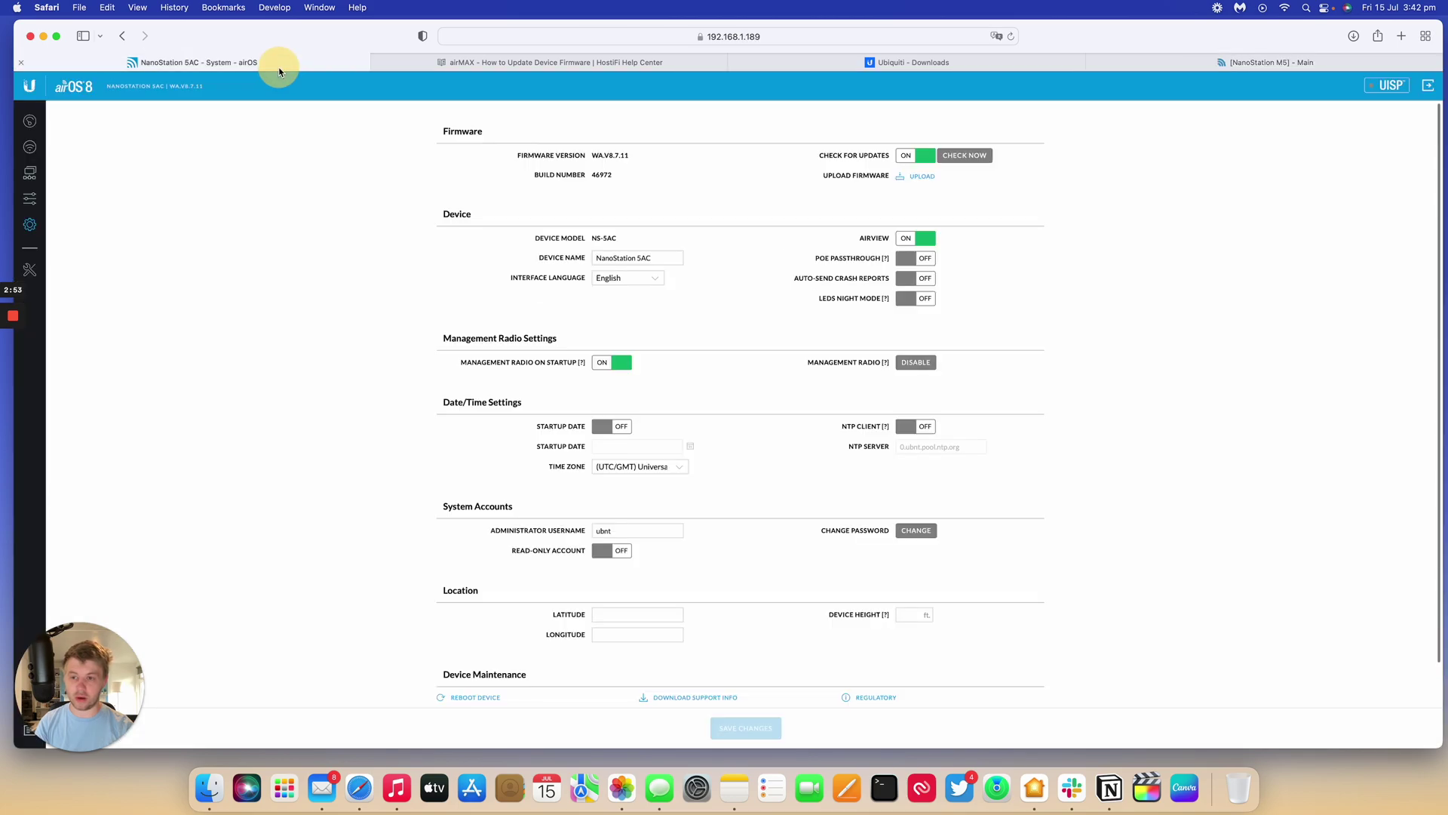
- Check the NanoStation 5AC's installed firmware version WA.v8.7.11 on its System settings page
left_click(29, 120)
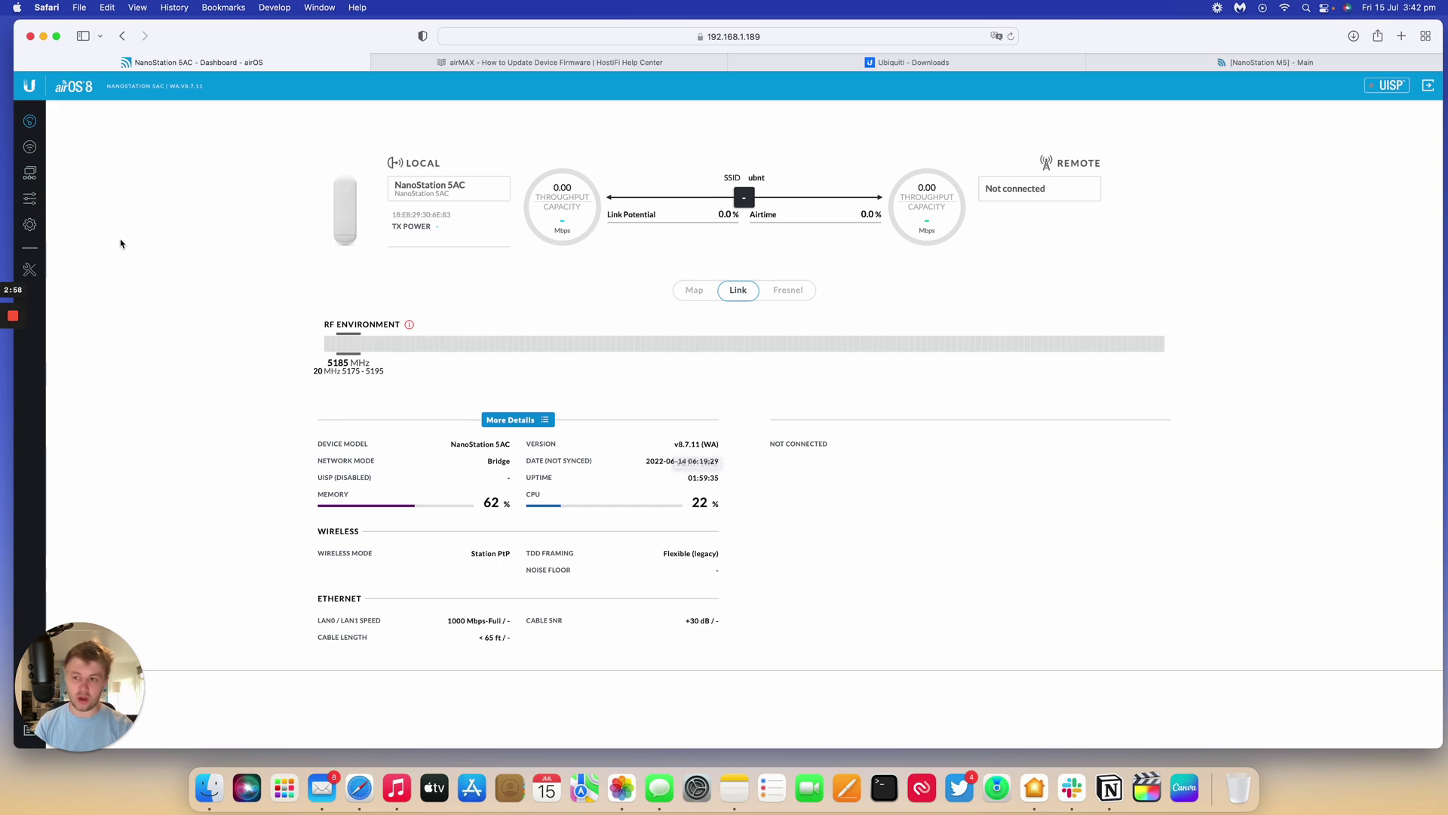
left_click(30, 224)
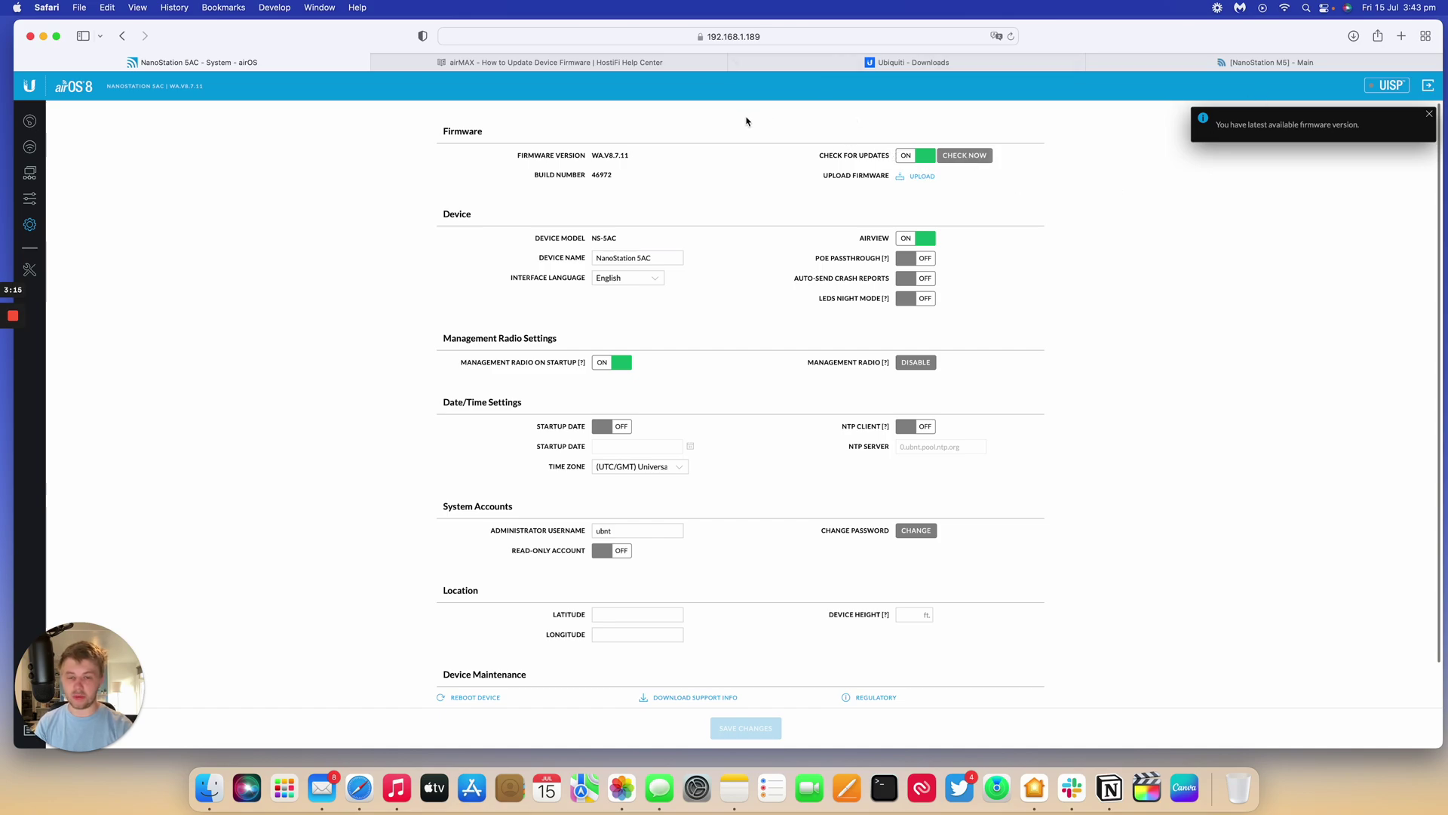
double_click(603, 156)
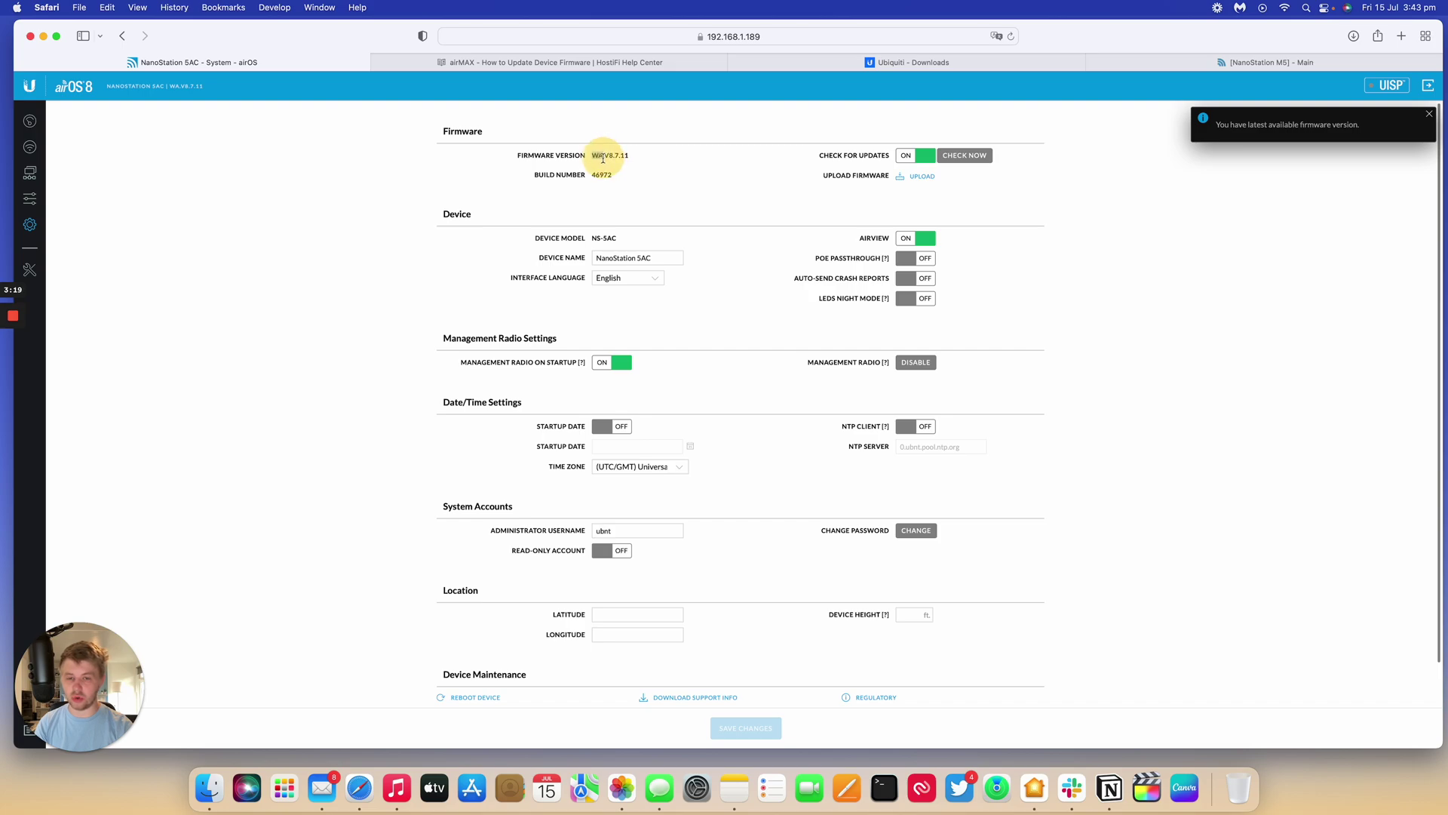
- List airMAX AC firmware on Ubiquiti Downloads, showing airOS8 WA board firmware v8.7.11
left_click(924, 63)
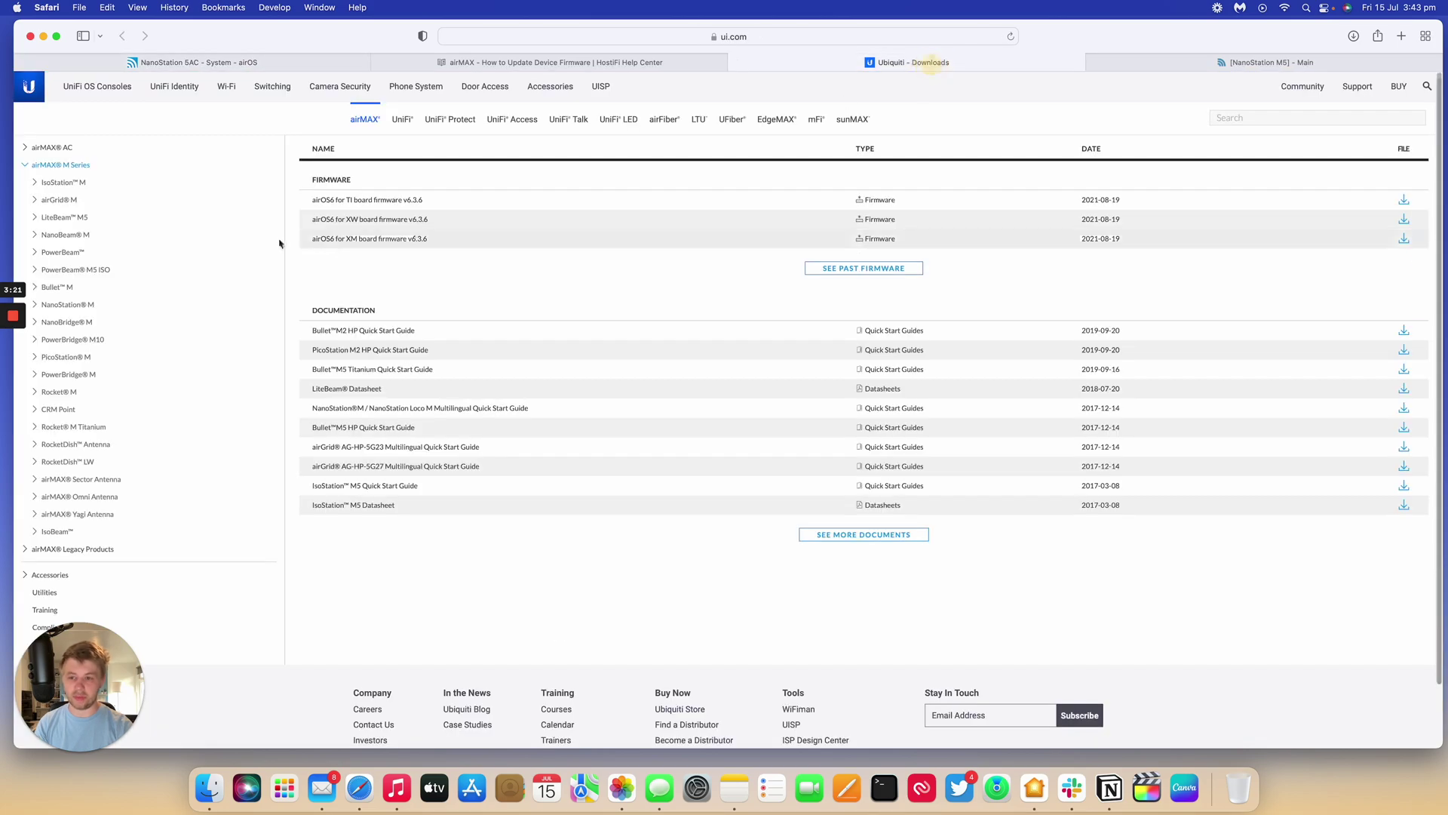
left_click(73, 150)
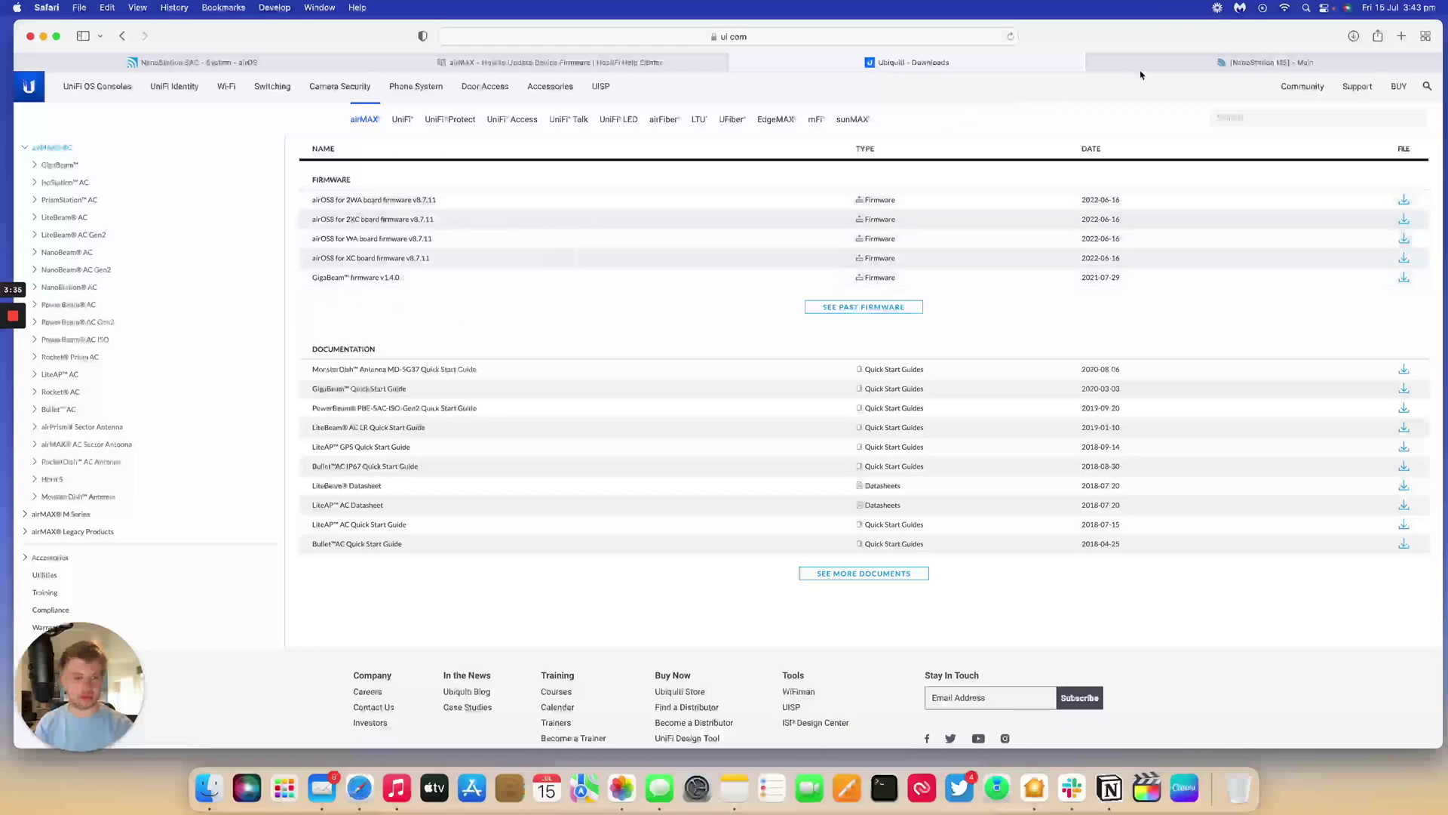
- Upload the WA.v8.7.11 .bin to the NanoStation 5AC and start the update despite the same-version warning
left_click(234, 62)
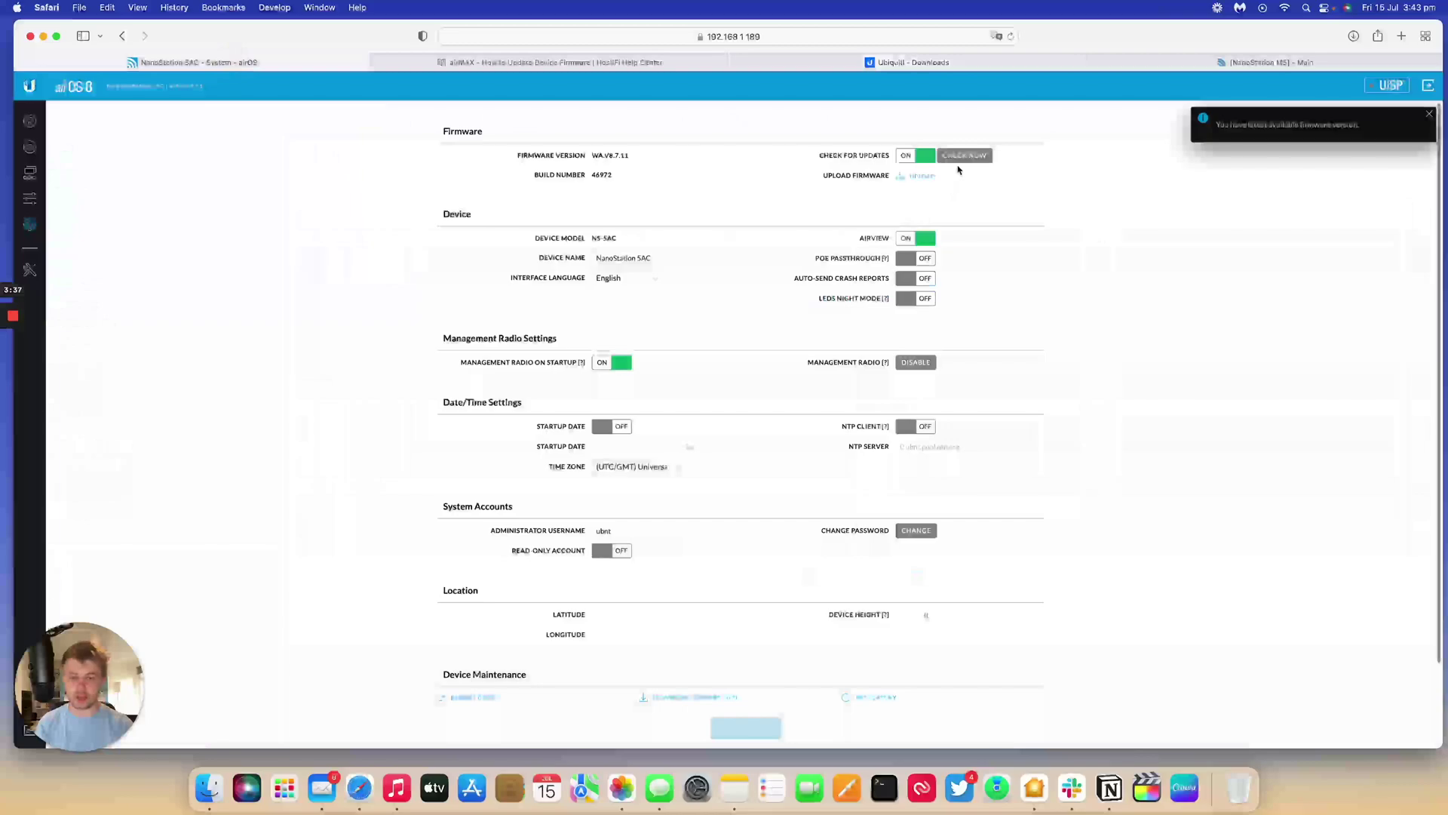
left_click(923, 176)
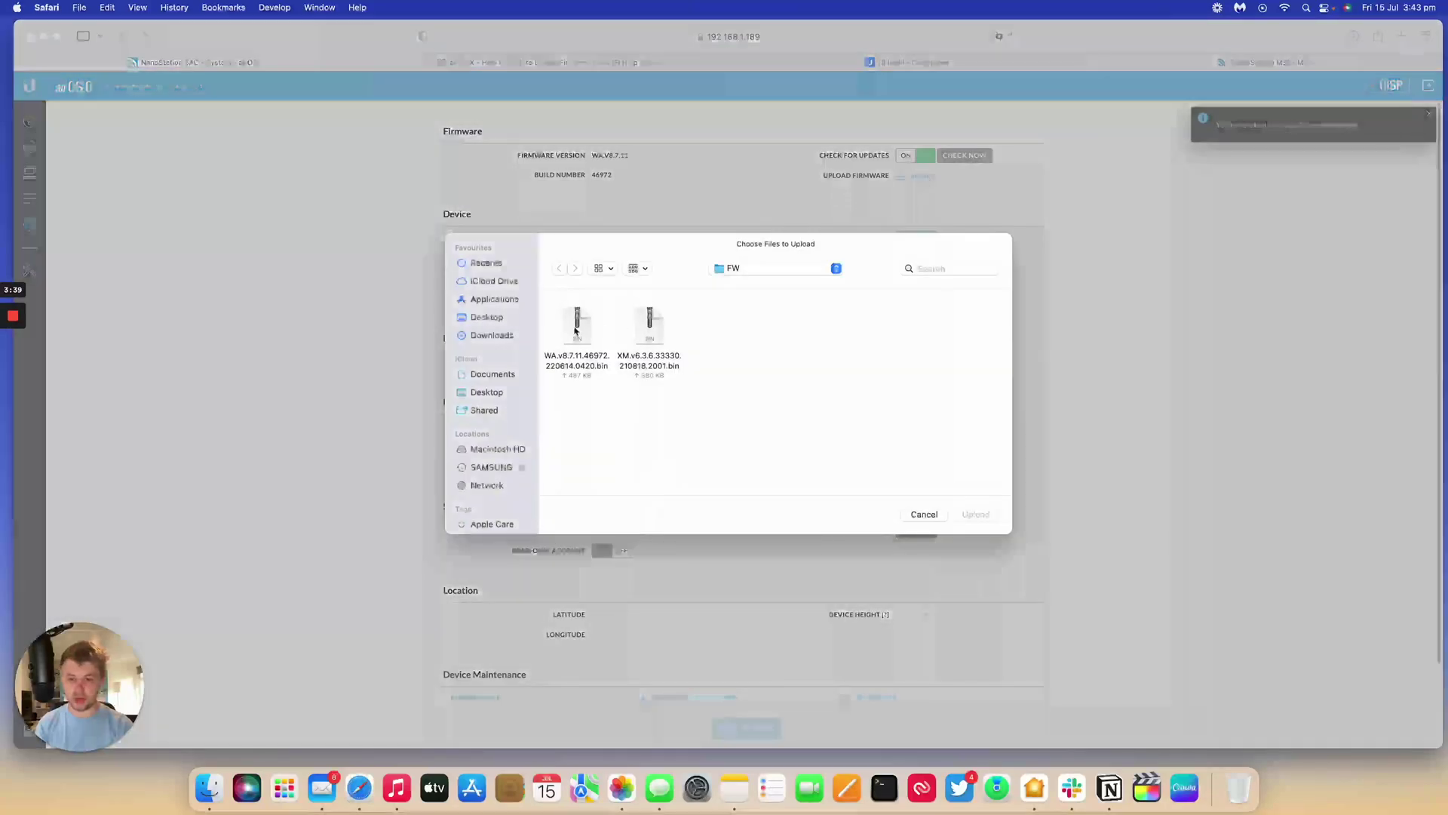
double_click(574, 324)
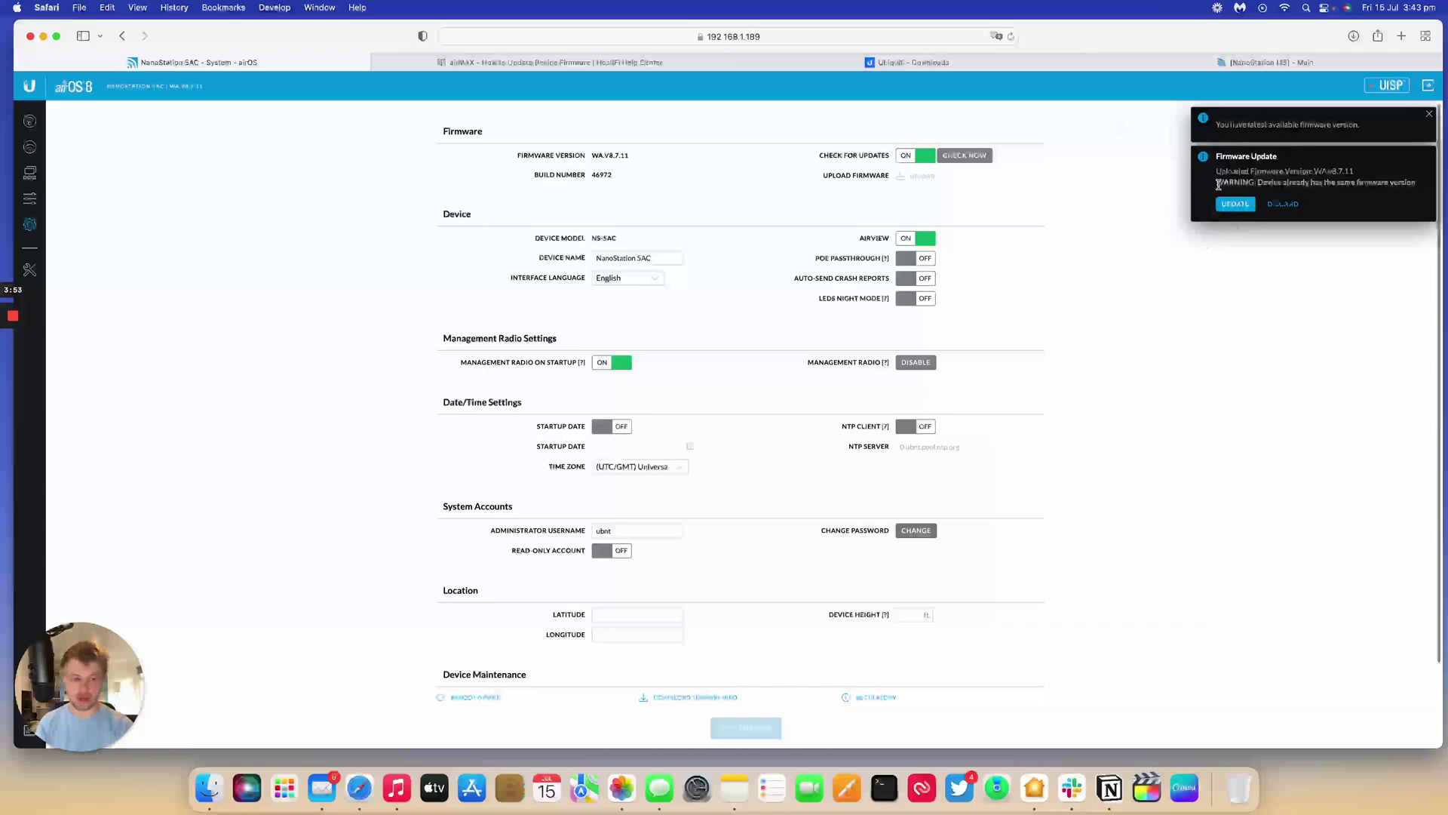
left_click_drag(1215, 183, 1421, 186)
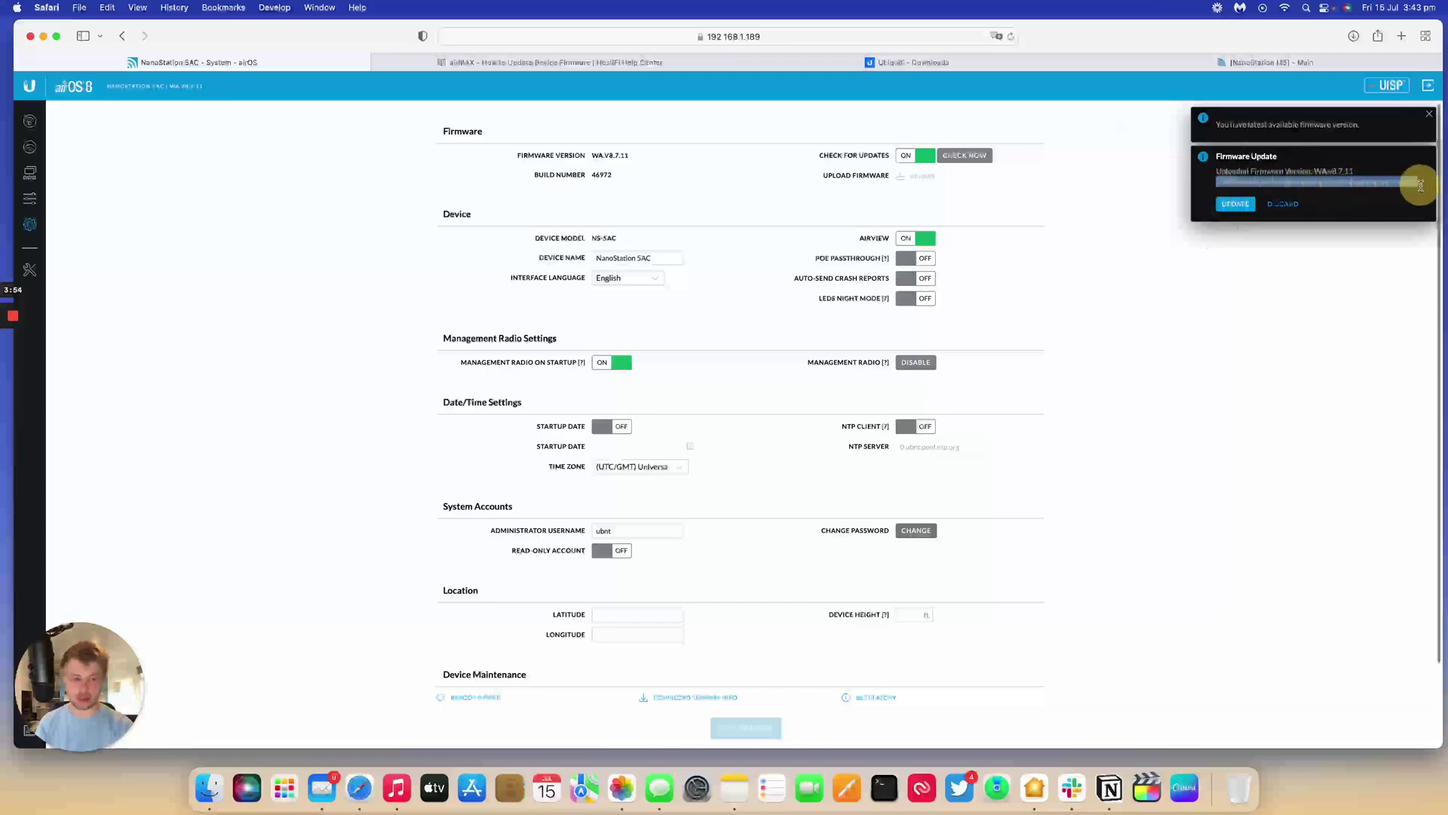
left_click(1234, 203)
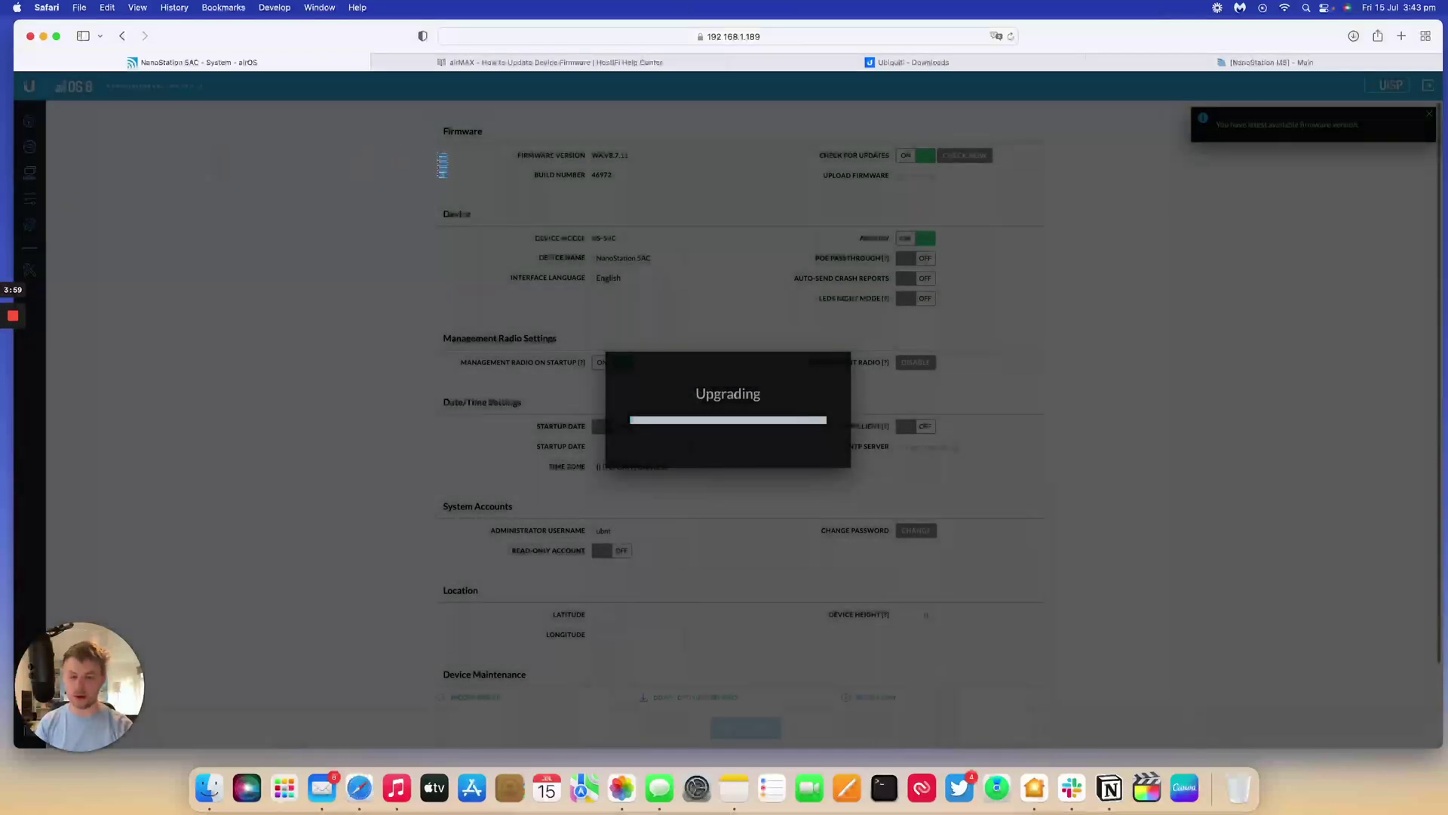
- Scroll the HostiFi firmware article to its Troubleshooting section on failed updates and support contact
left_click(531, 62)
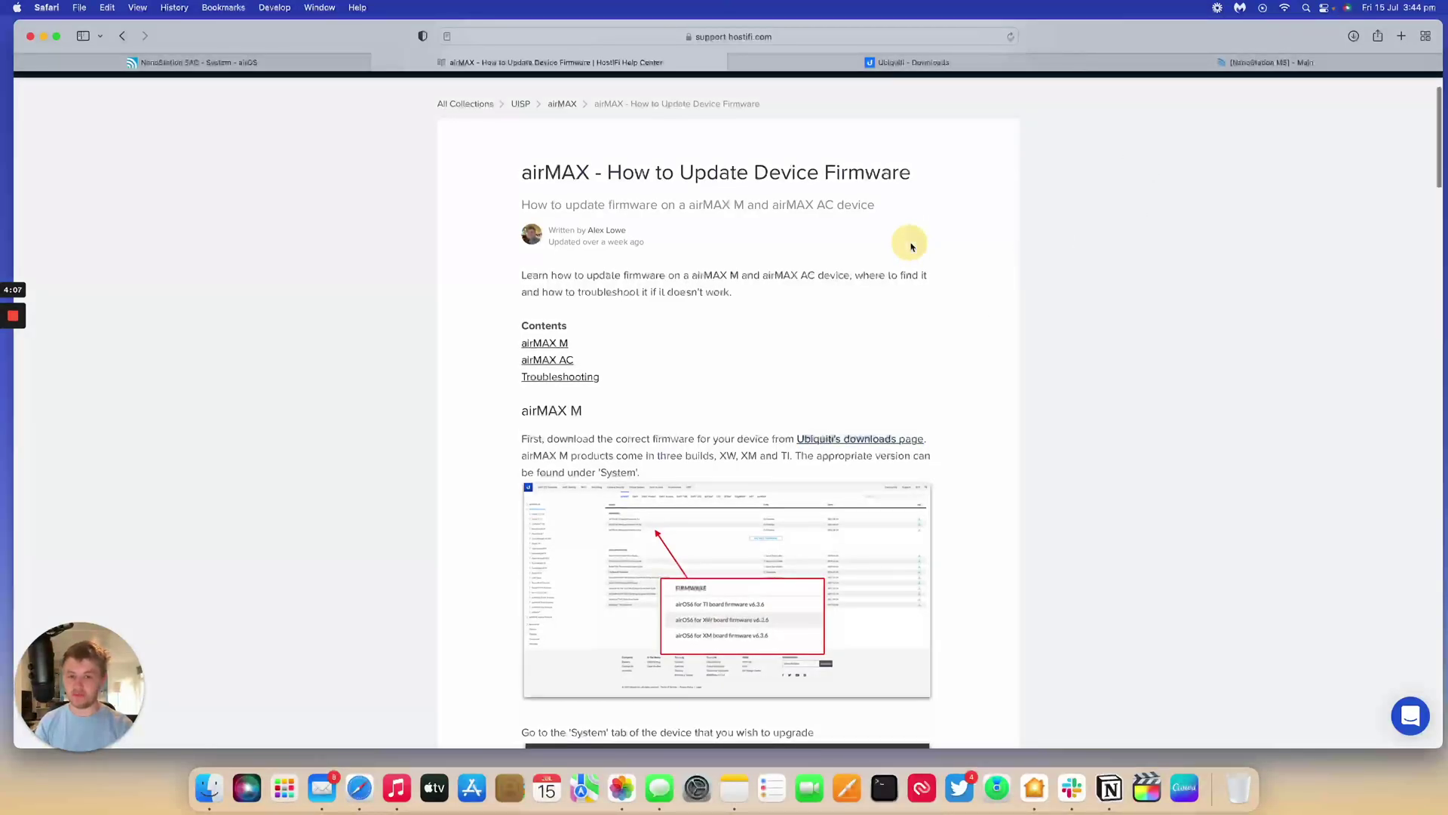
scroll(912, 243, "up", 3)
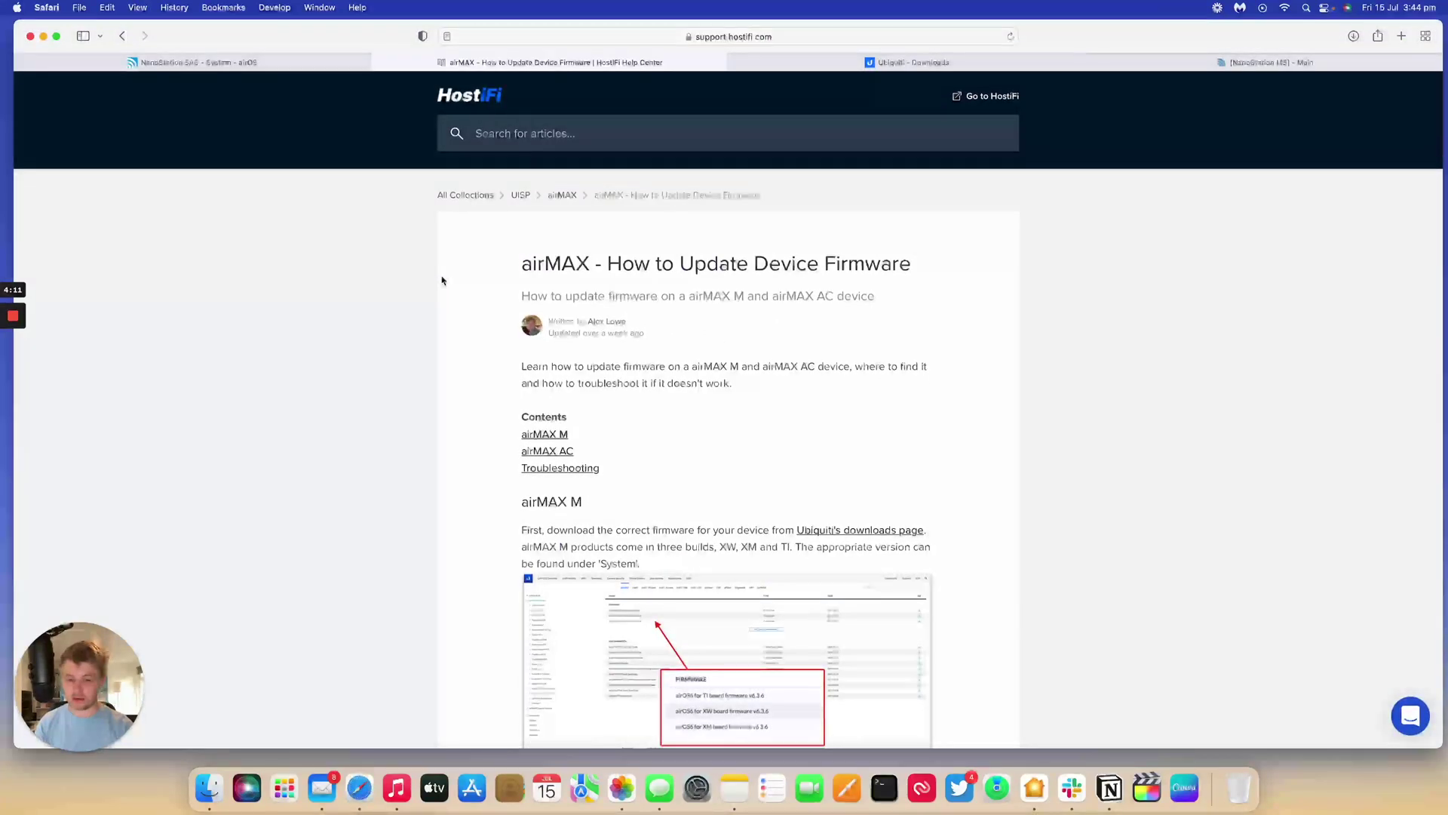
scroll(442, 281, "down", 10)
scroll(442, 281, "down", 20)
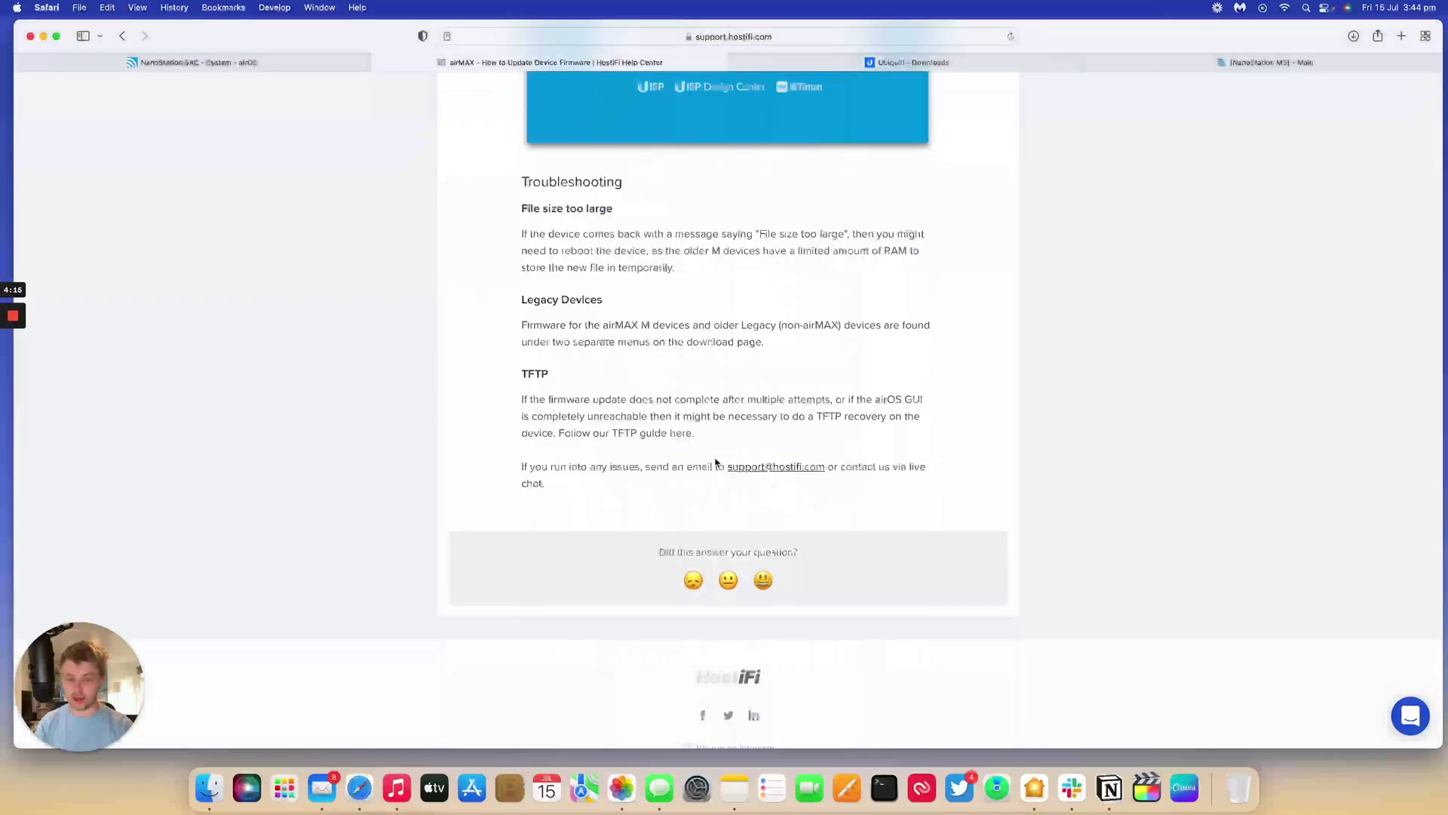
left_click_drag(715, 463, 873, 466)
left_click(864, 462)
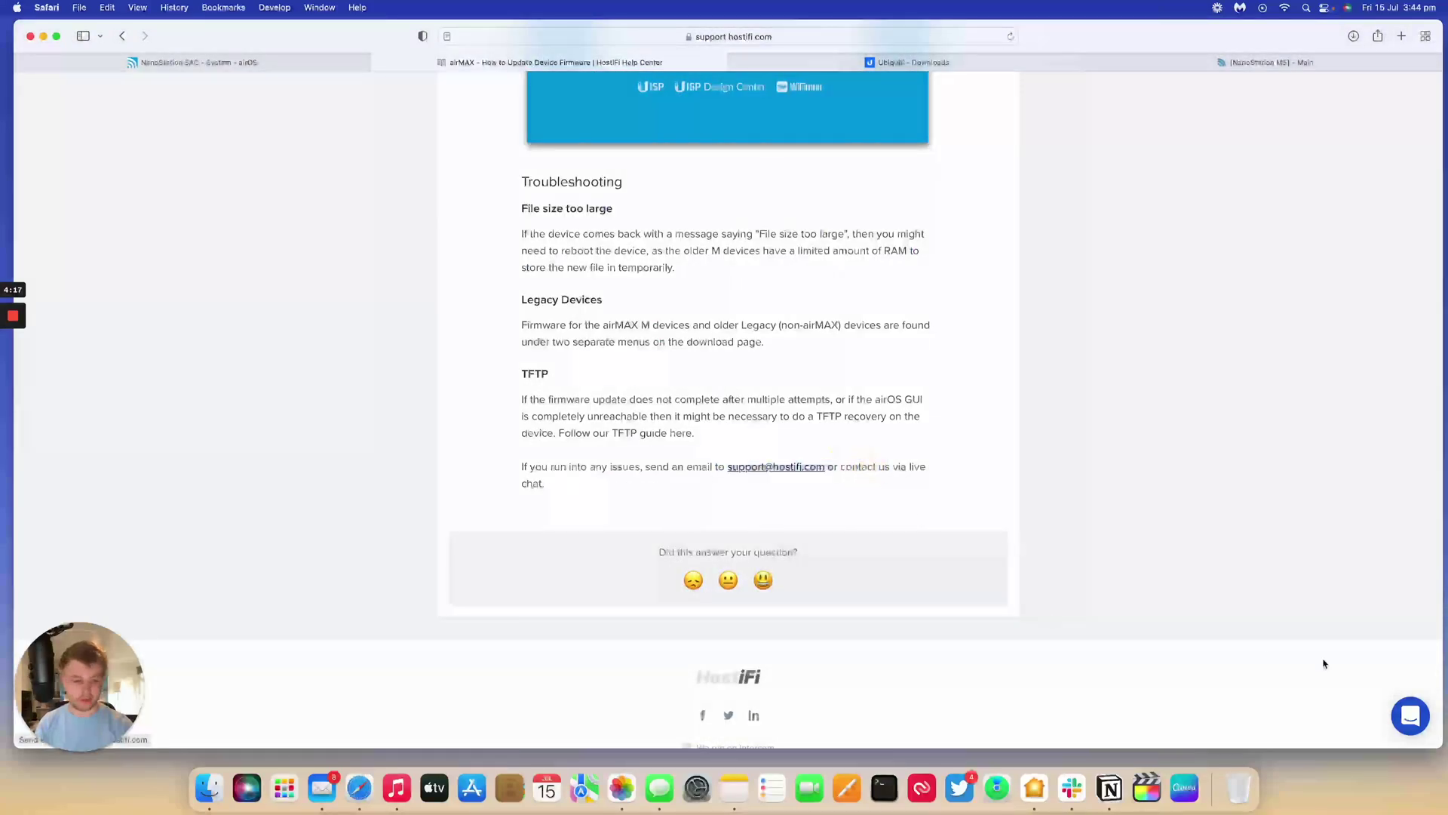